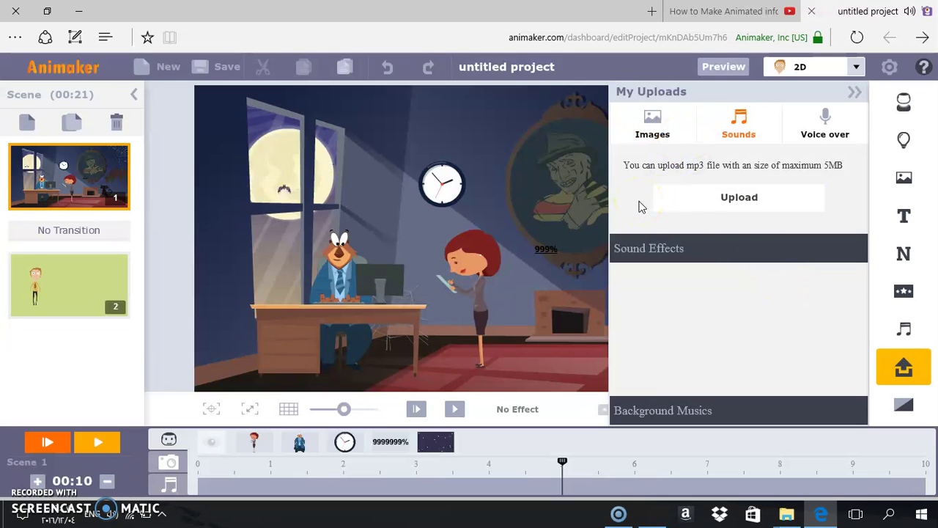
# Step: Look through the upload categories and browse the Pictures folder for an image to upload, closing the file chooser without picking one
pyautogui.click(652, 129)
pyautogui.click(722, 129)
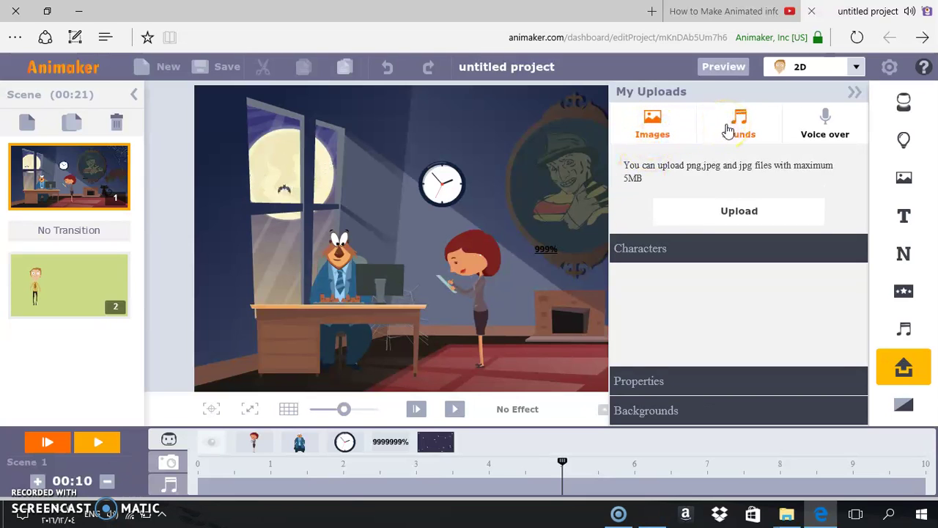
pyautogui.click(825, 129)
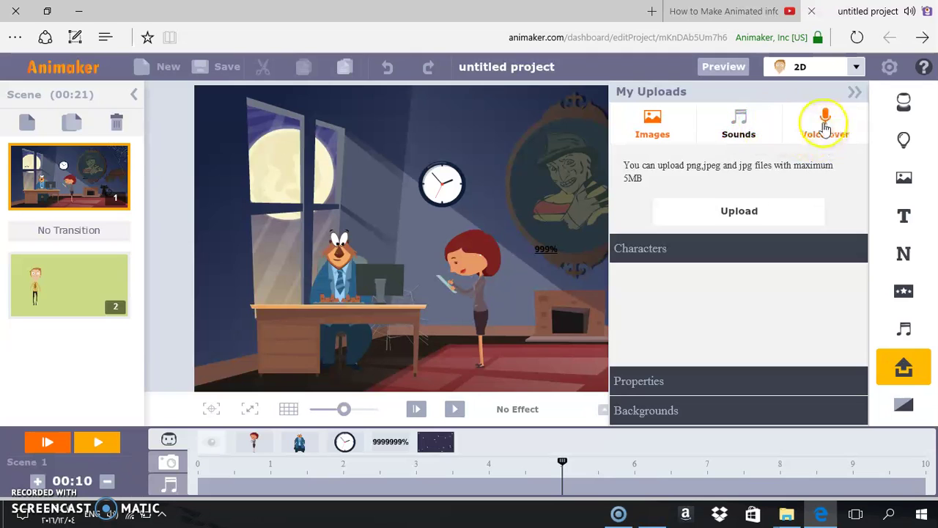
pyautogui.click(497, 348)
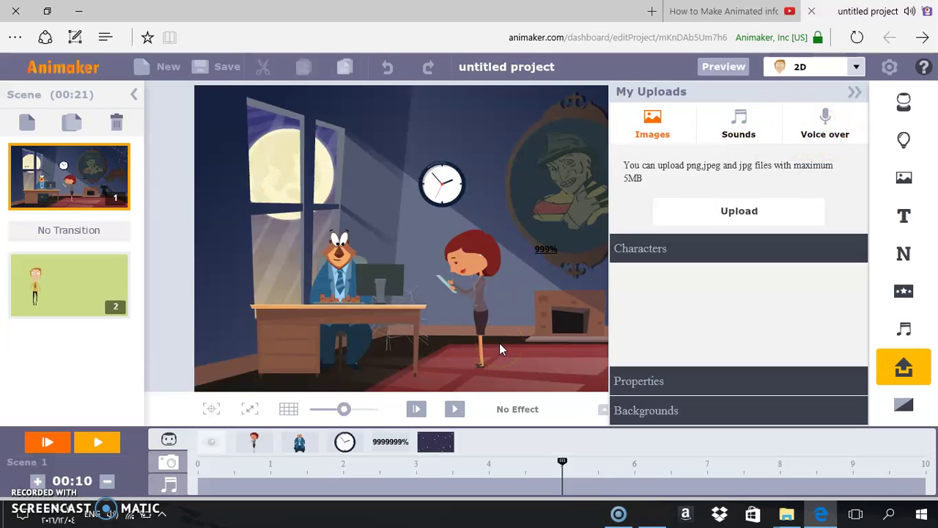
pyautogui.click(653, 138)
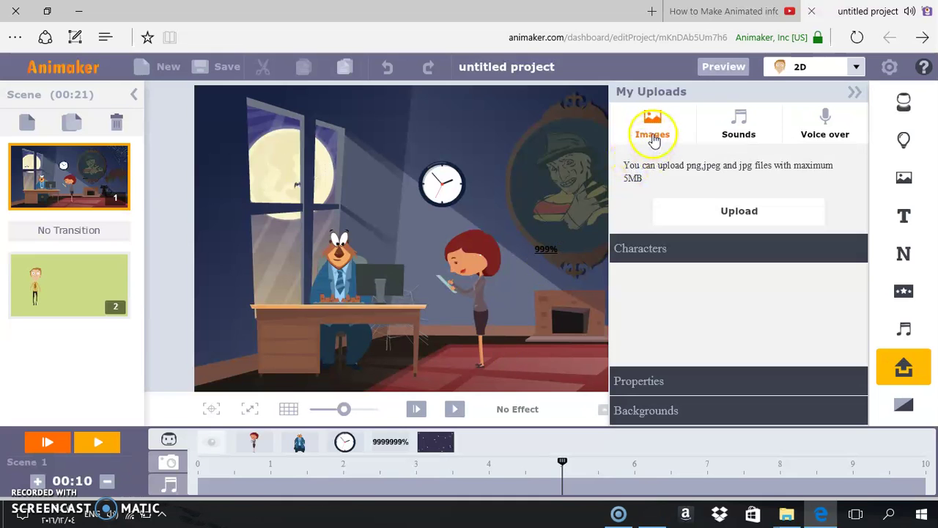
pyautogui.click(712, 218)
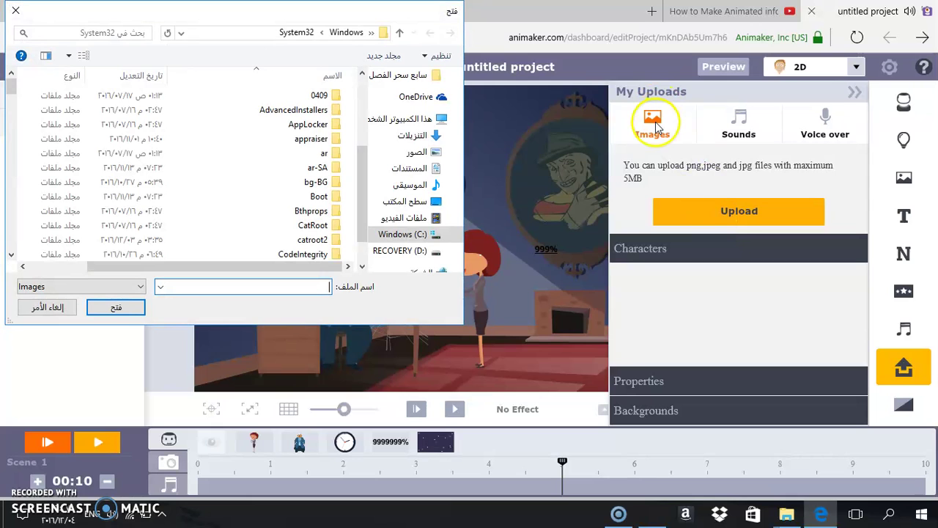
pyautogui.click(415, 152)
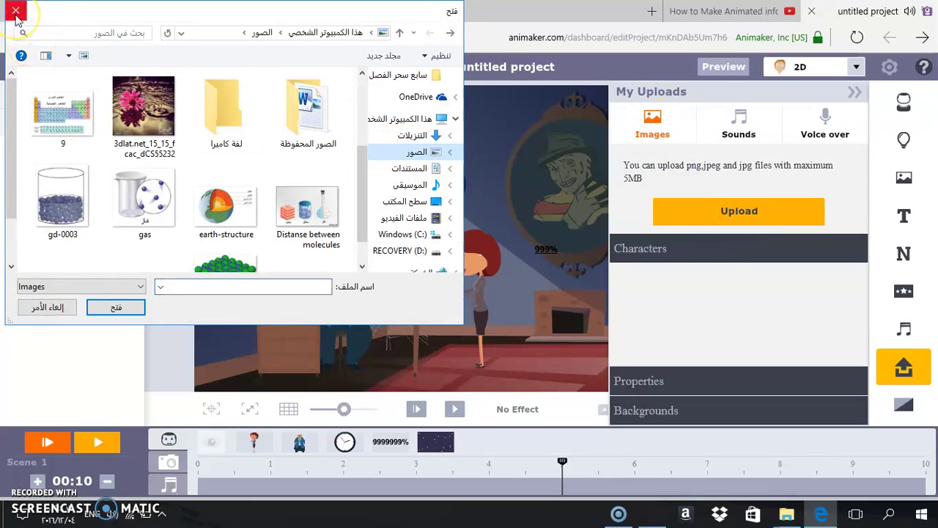
pyautogui.click(16, 12)
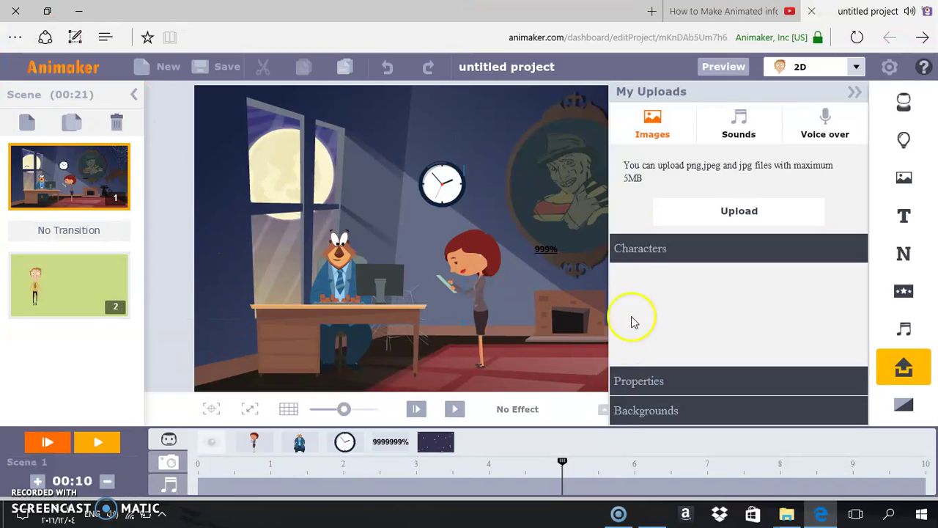
# Step: View the file chooser for uploading an mp3 sound and close it without picking a file
pyautogui.click(742, 129)
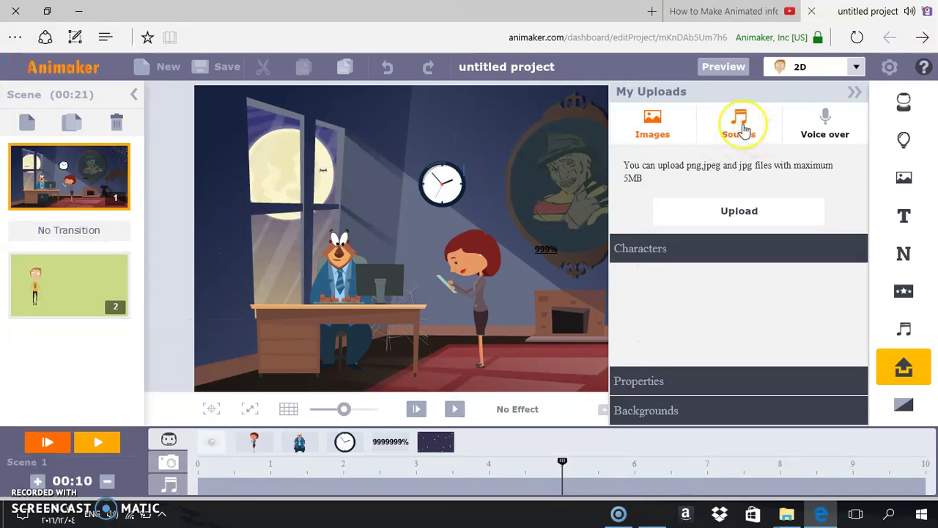
pyautogui.click(724, 193)
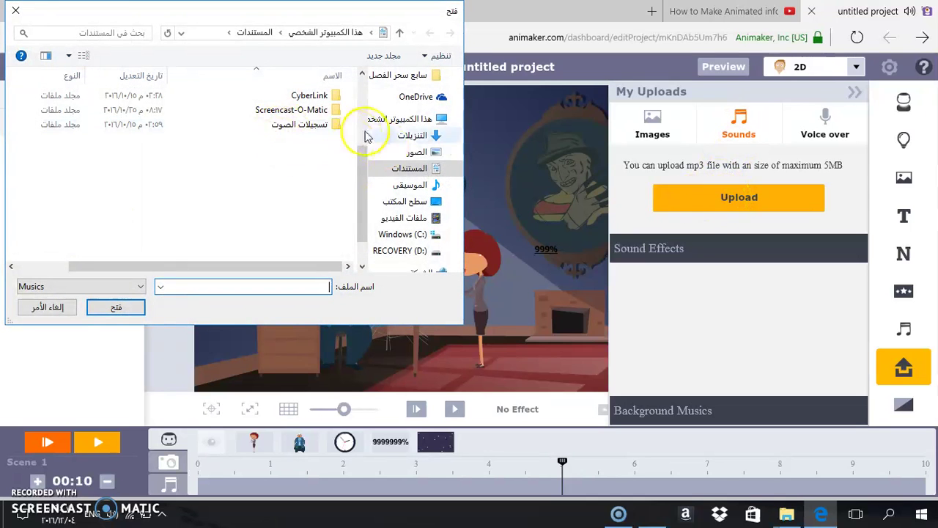
pyautogui.click(17, 10)
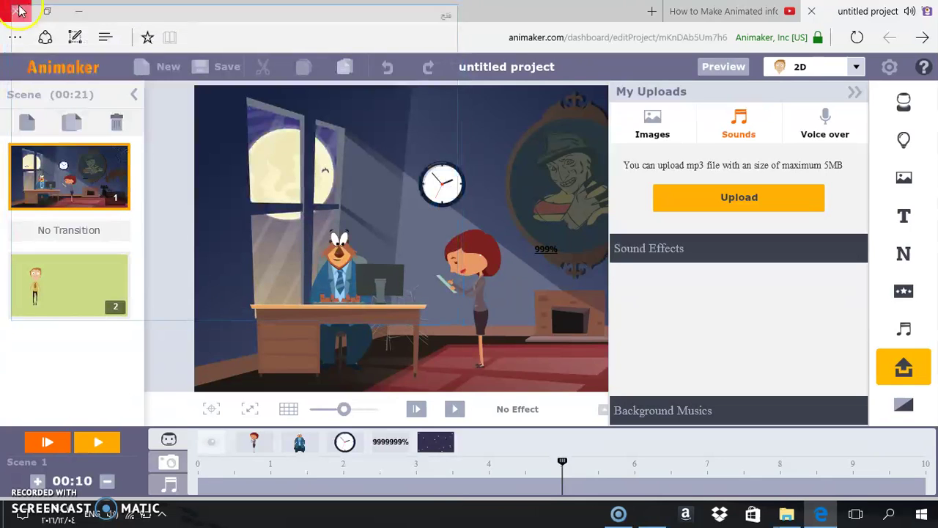
# Step: View the voice-over import and recording options, closing the file chooser and the Flash Player microphone request without allowing access
pyautogui.click(832, 127)
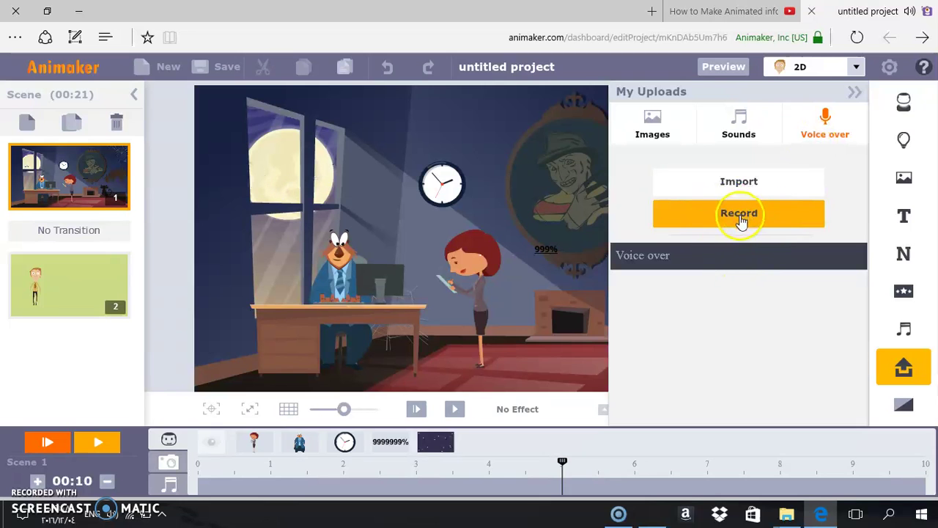
pyautogui.click(726, 185)
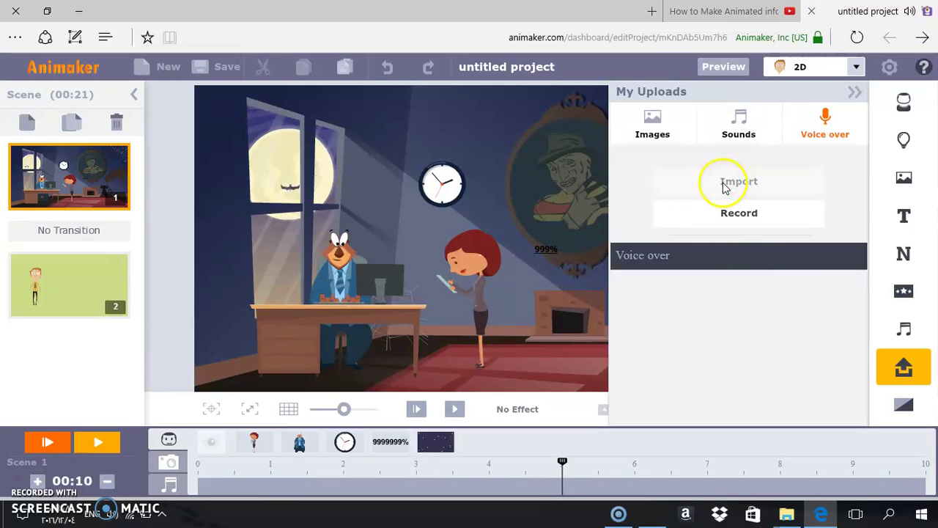
pyautogui.click(289, 98)
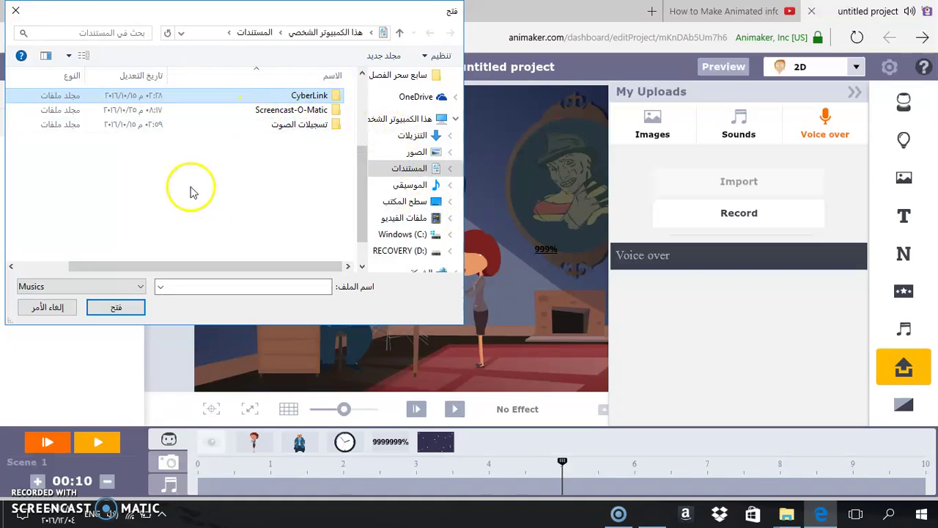
pyautogui.click(16, 10)
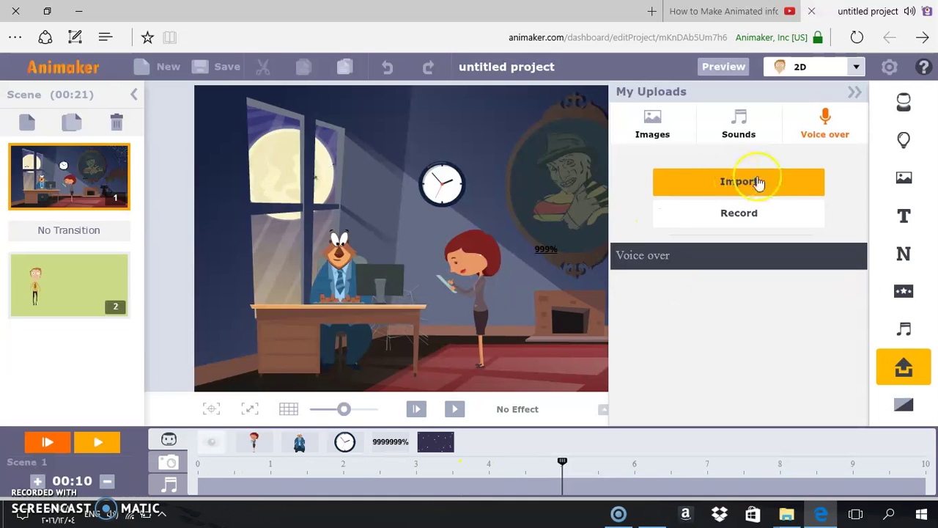
pyautogui.click(735, 216)
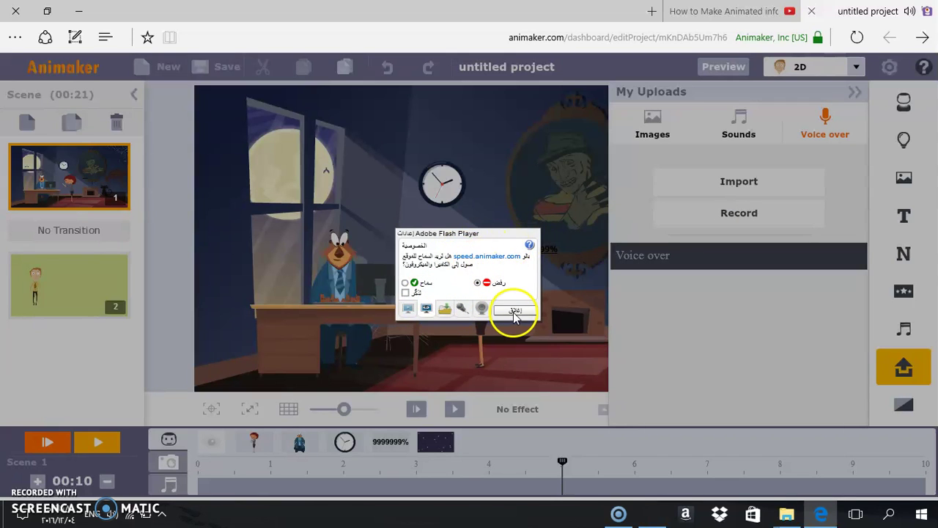
pyautogui.click(513, 310)
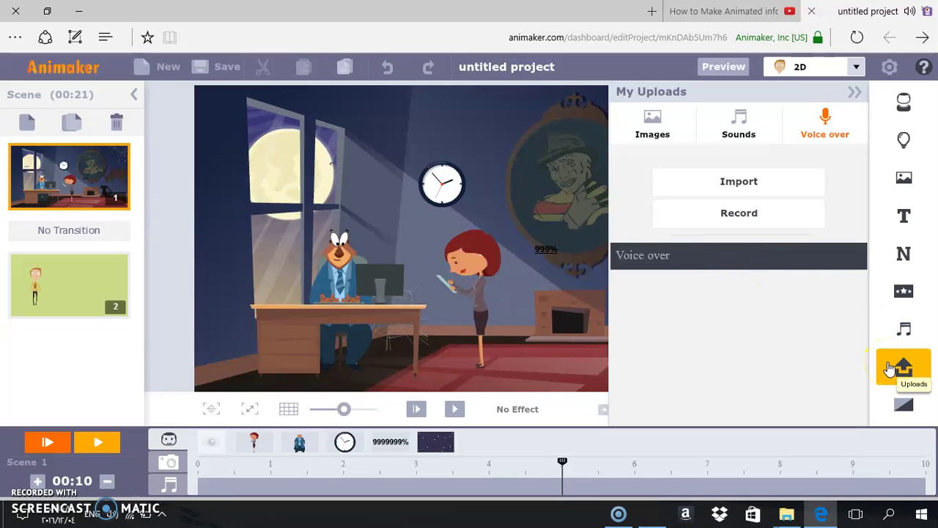
# Step: Apply the Slide Top transition effect between scene 1 and scene 2
pyautogui.click(906, 411)
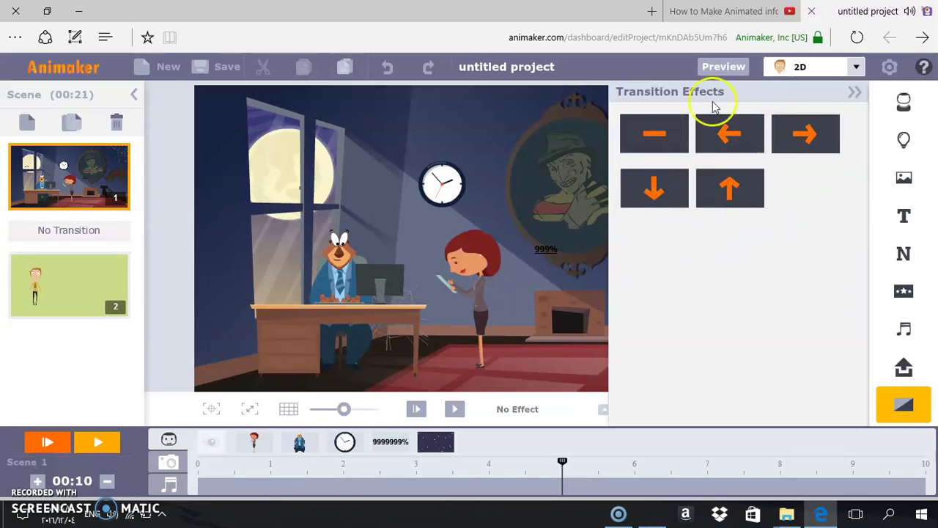
pyautogui.click(730, 132)
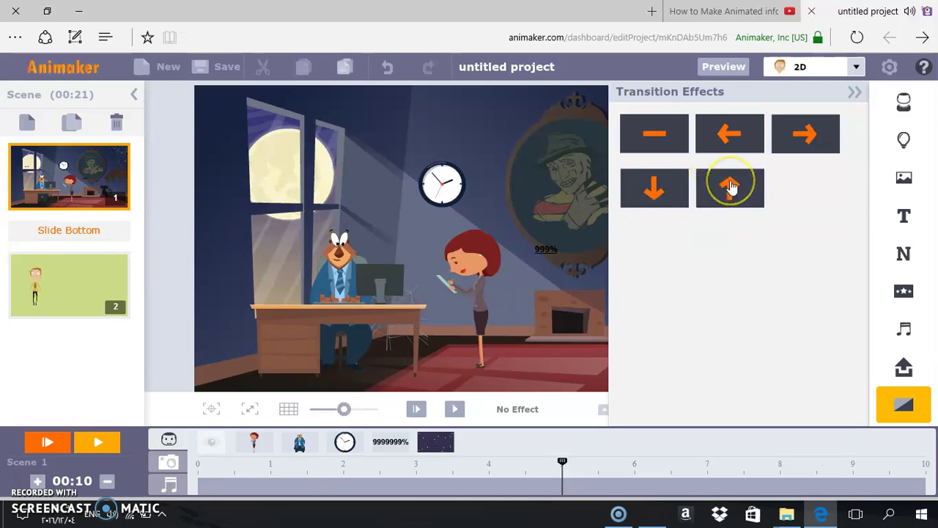
pyautogui.click(89, 244)
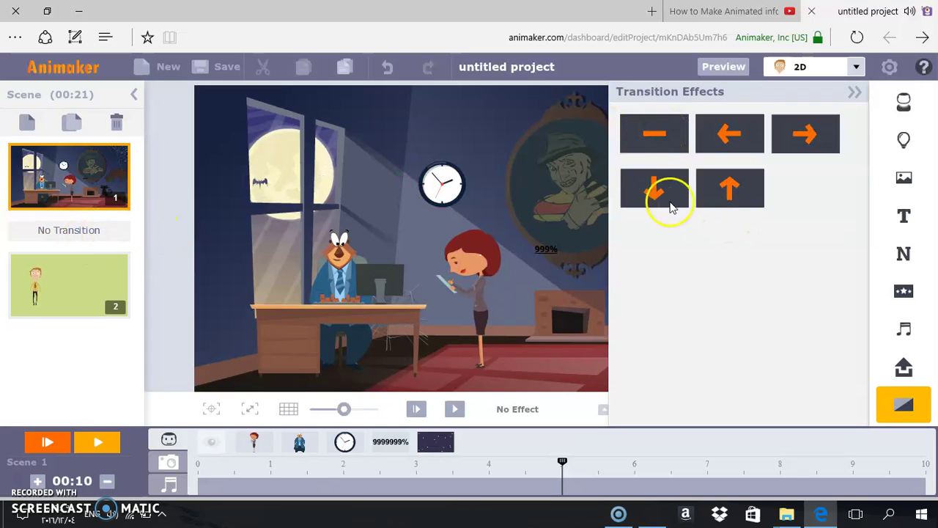
pyautogui.click(804, 134)
pyautogui.click(806, 139)
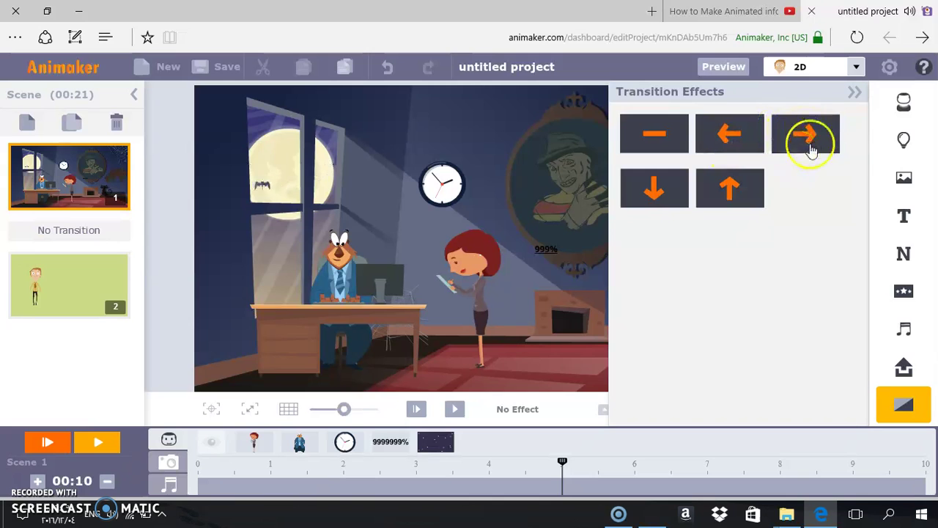
pyautogui.click(732, 188)
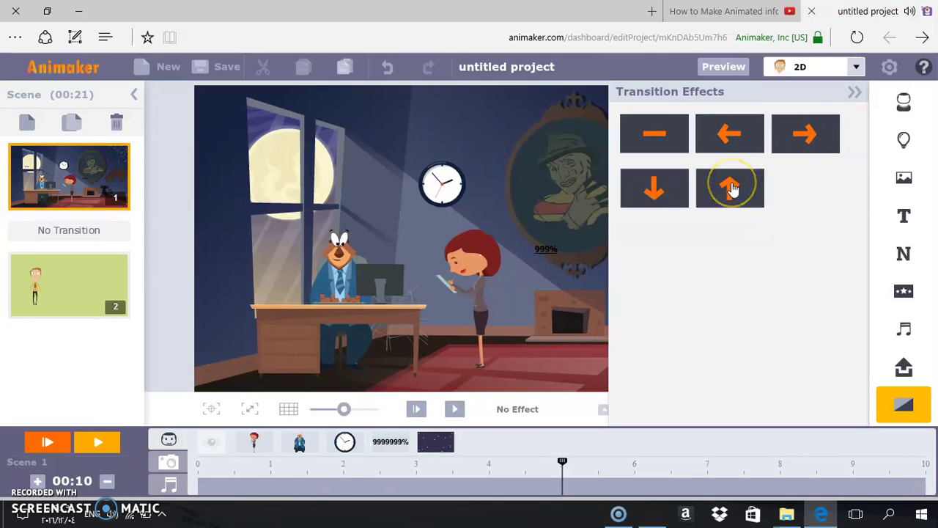
pyautogui.click(707, 197)
pyautogui.click(233, 195)
pyautogui.click(51, 233)
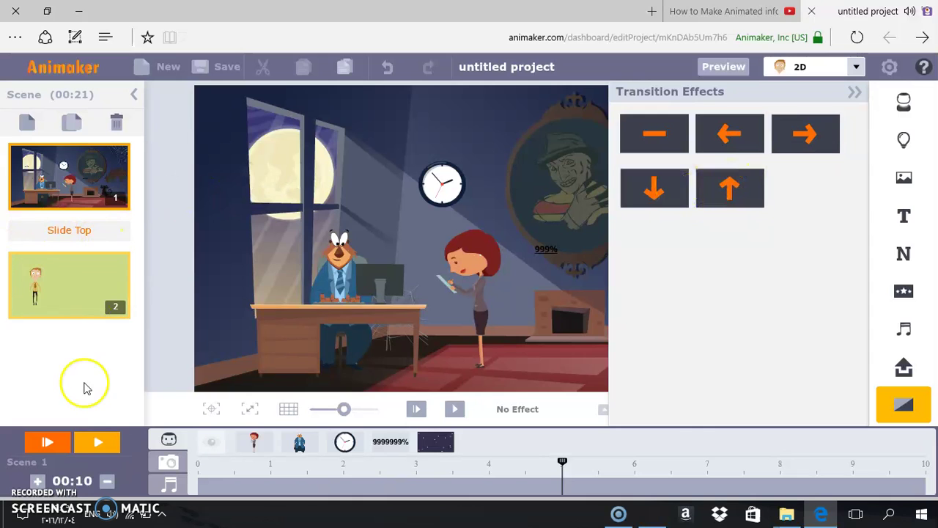
# Step: Play the whole project to check the transition between the scenes, stop playback and view scene 2
pyautogui.click(97, 445)
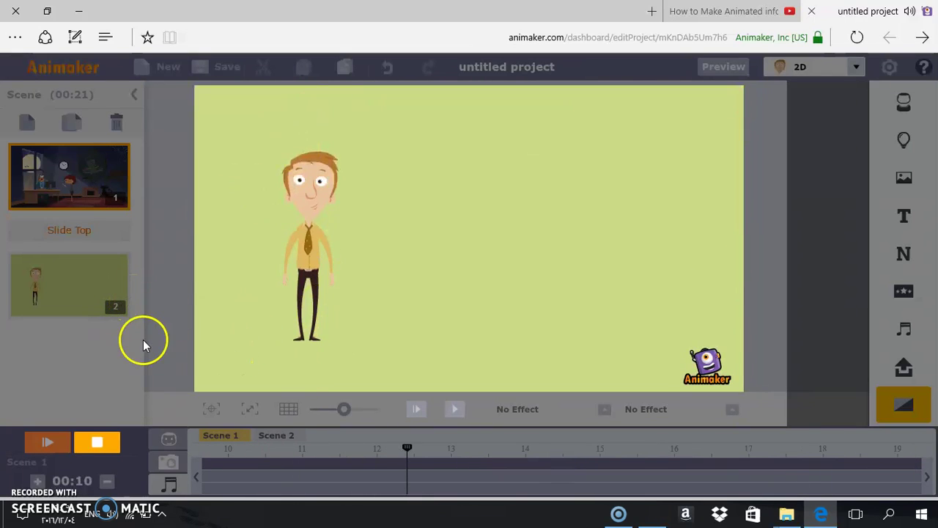
pyautogui.click(108, 442)
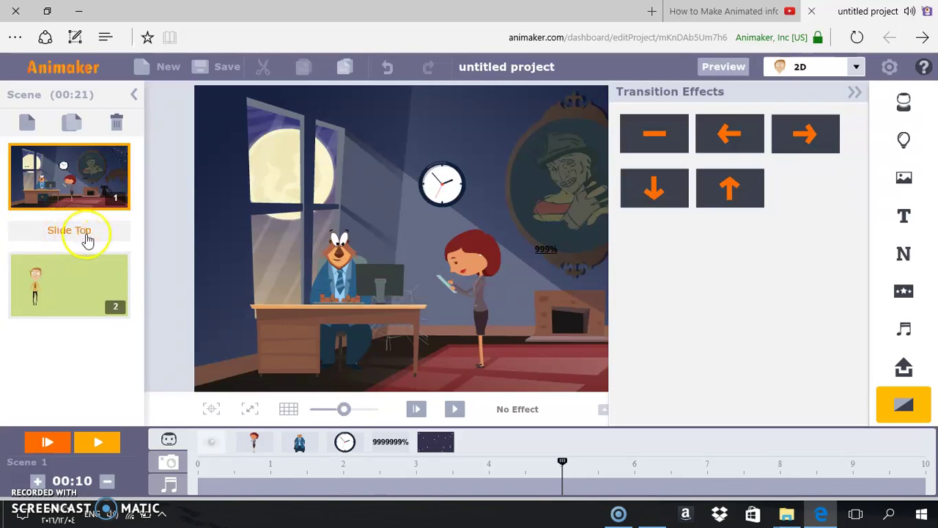
pyautogui.click(55, 284)
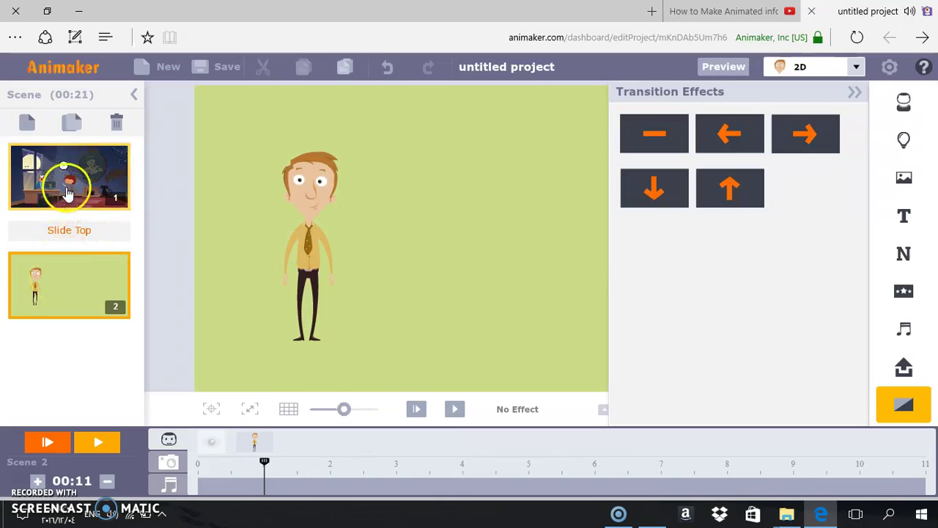
# Step: Set the duration of scene 1, the night office, to 6 seconds
pyautogui.click(65, 189)
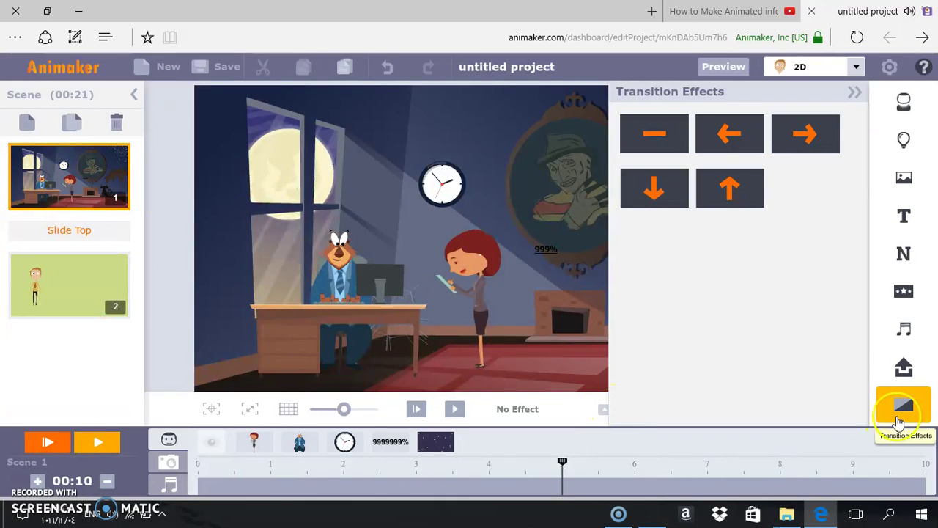
pyautogui.click(444, 344)
pyautogui.click(237, 342)
pyautogui.click(72, 481)
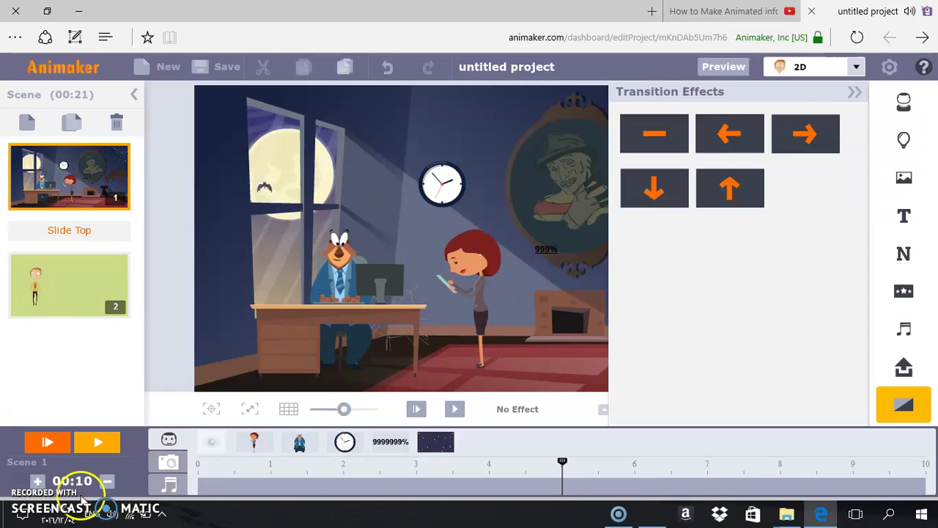
pyautogui.click(108, 483)
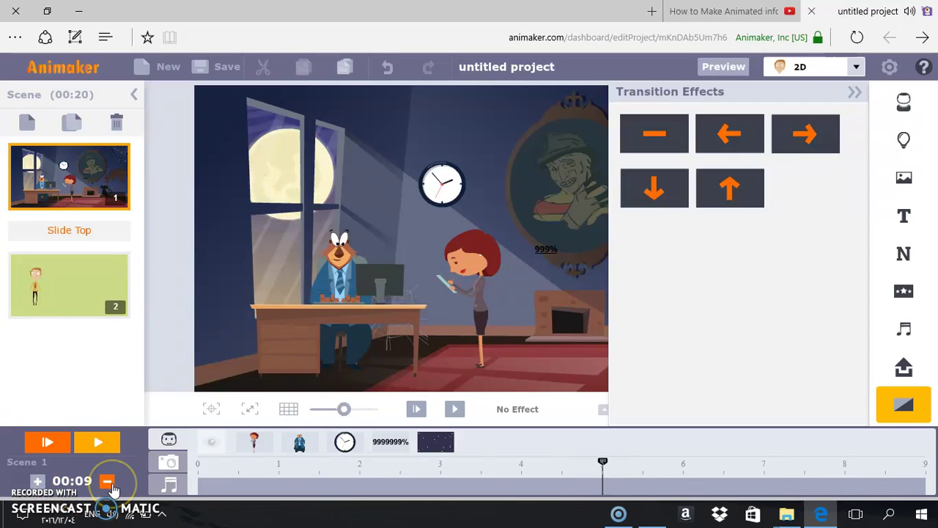
pyautogui.click(108, 482)
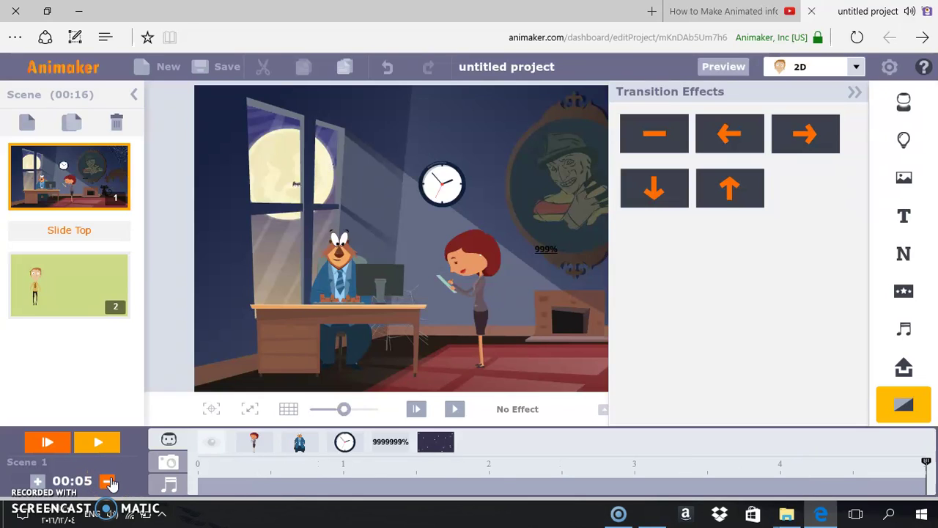
pyautogui.click(108, 481)
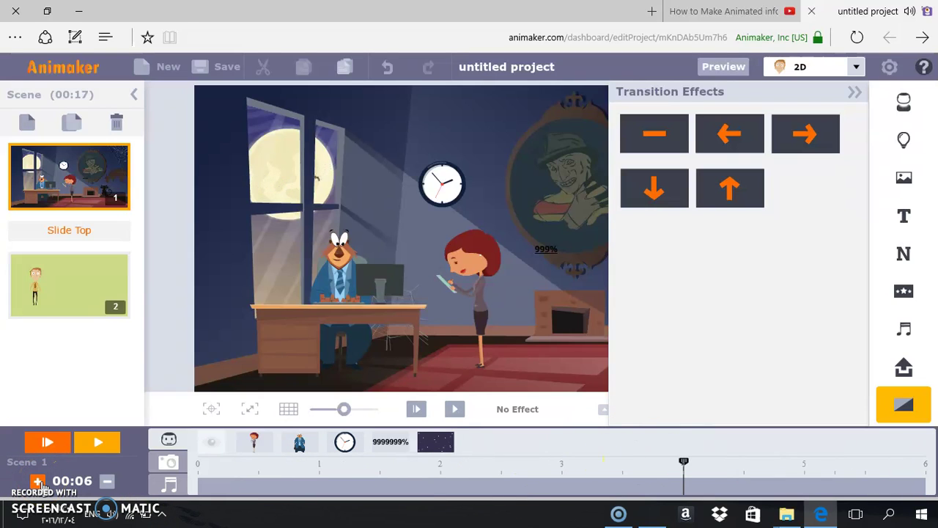
pyautogui.click(276, 335)
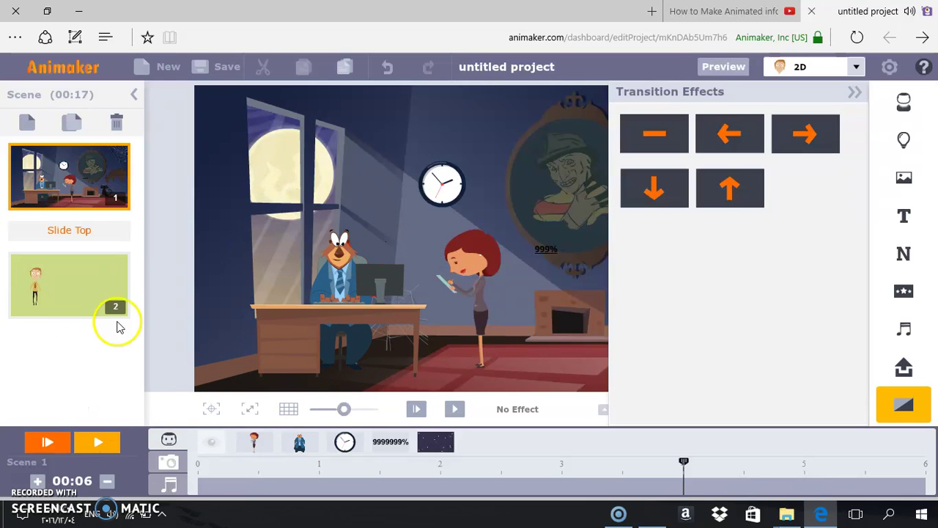
# Step: Set the duration of scene 2 to 5 seconds and return to scene 1
pyautogui.click(49, 314)
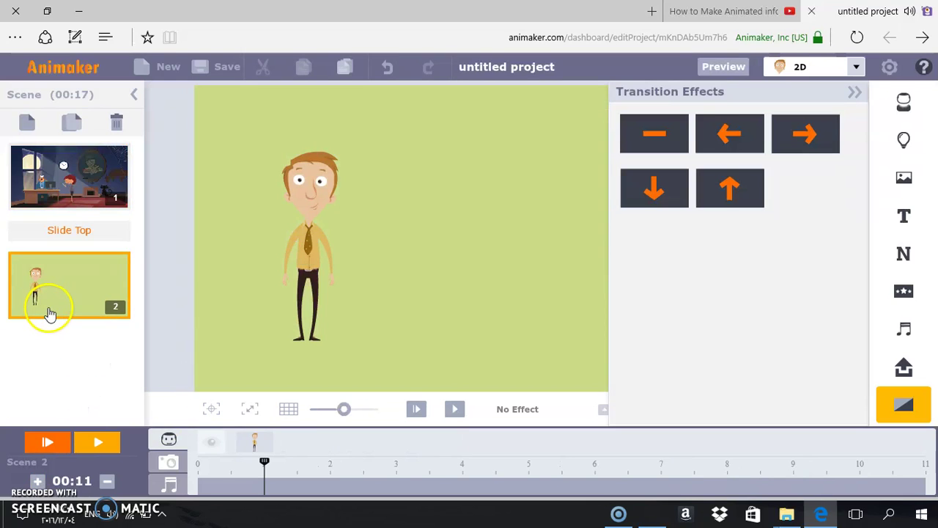
pyautogui.click(108, 481)
pyautogui.click(108, 483)
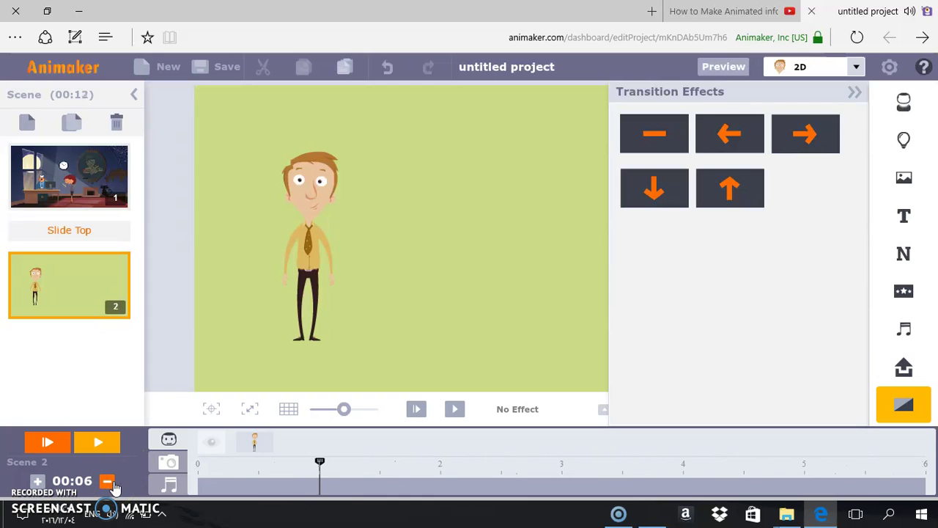
pyautogui.click(108, 481)
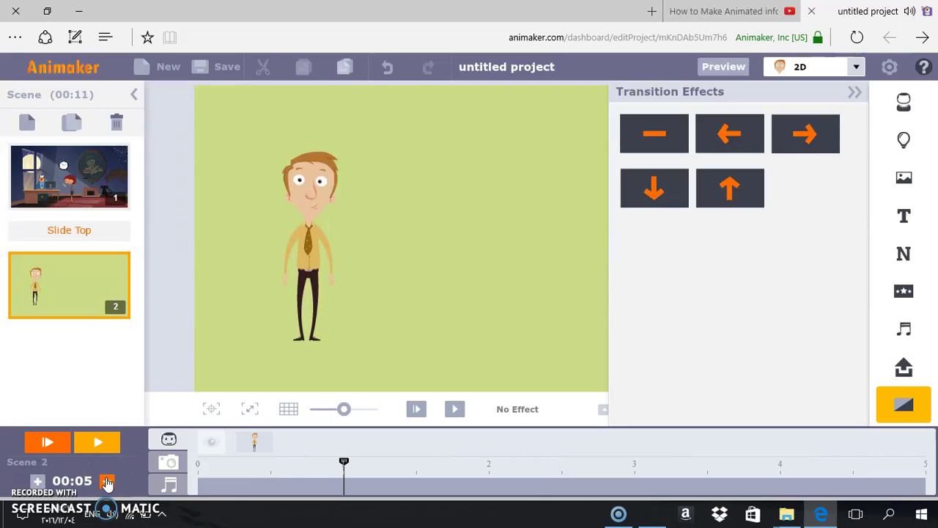
pyautogui.click(95, 182)
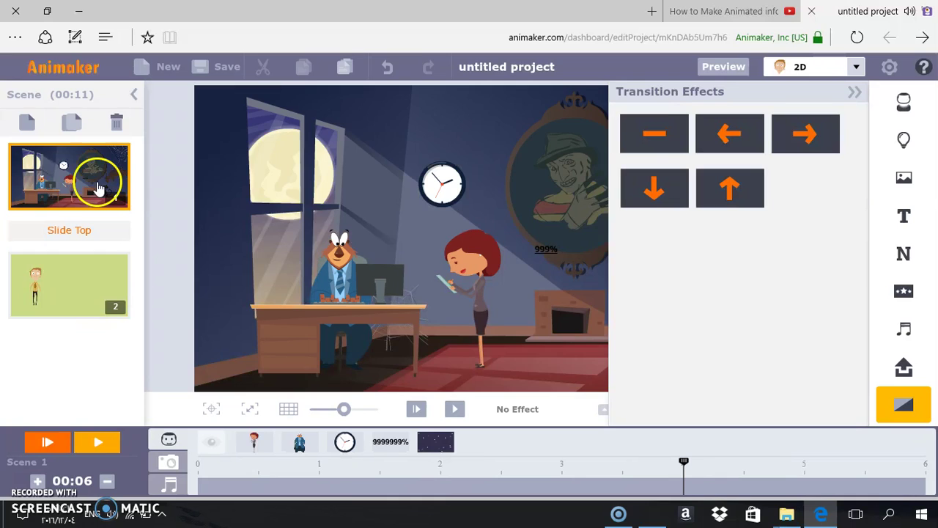
# Step: Play the whole project to check both scenes with their new durations
pyautogui.click(96, 445)
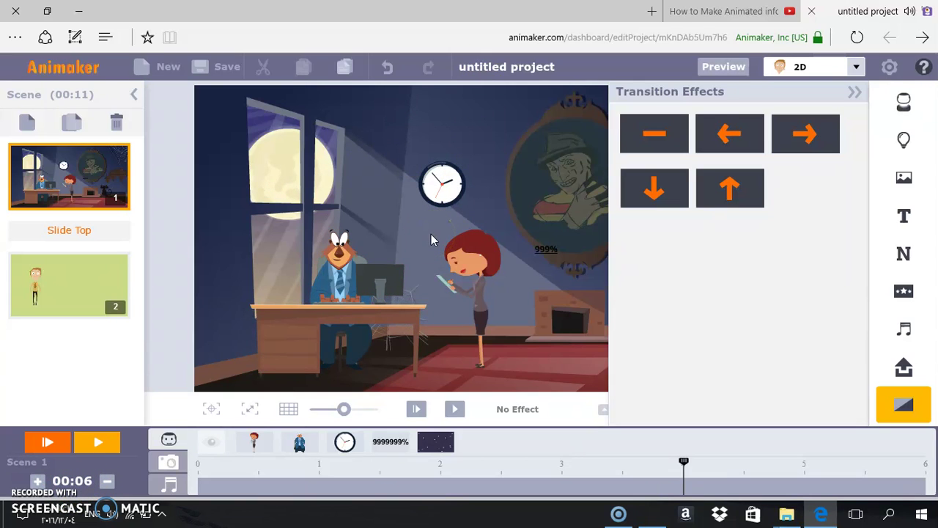
pyautogui.click(344, 209)
# Step: Open scene 2, hide the transition effects and move the man to the right side of the scene
pyautogui.click(38, 295)
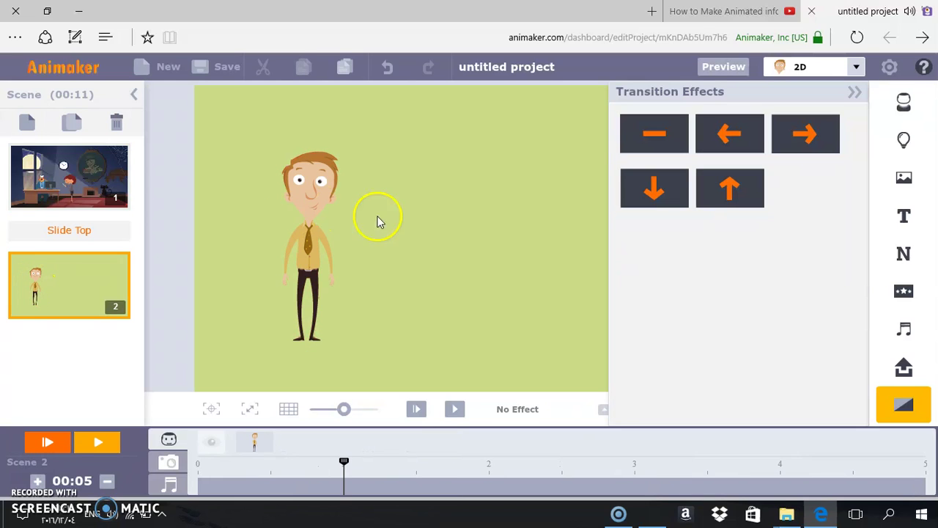
pyautogui.click(855, 92)
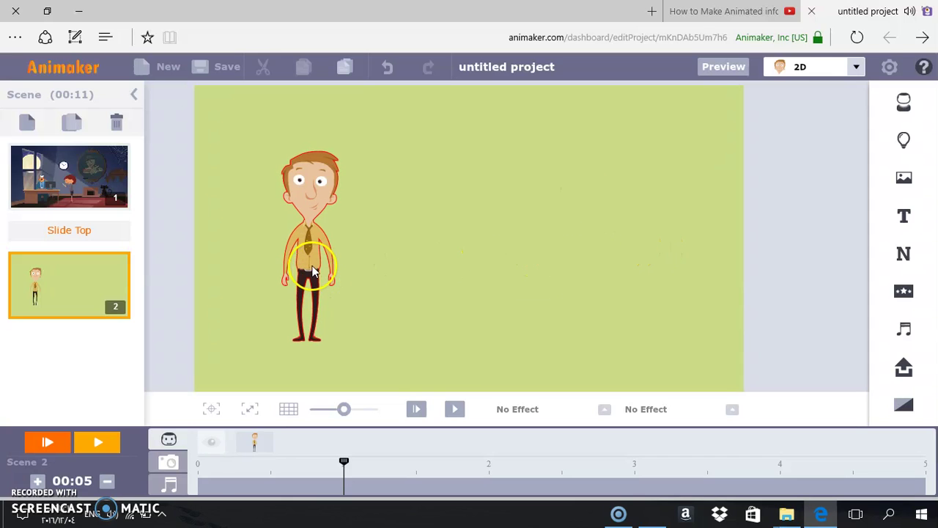
pyautogui.moveTo(350, 264); pyautogui.dragTo(650, 246)
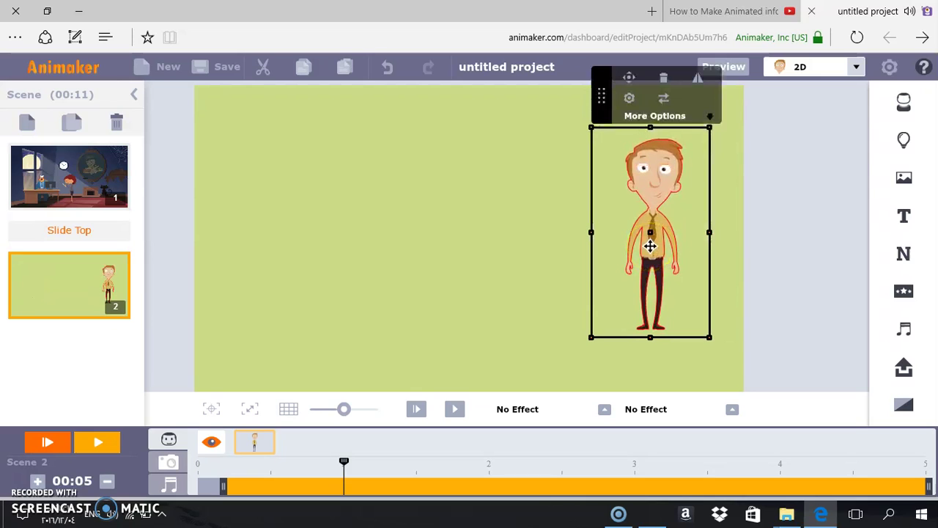
# Step: Browse the man's character actions, try Using Smart Phone on him and apply the Walking action
pyautogui.click(630, 99)
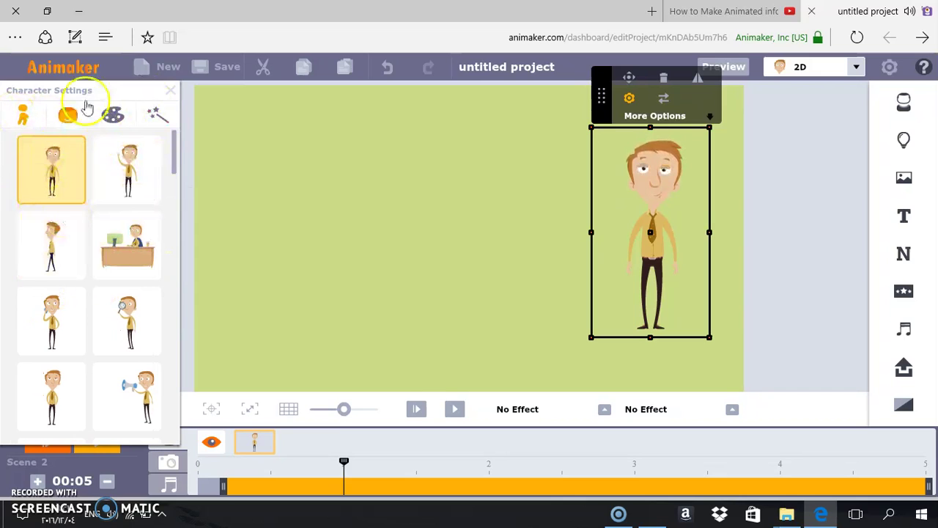
pyautogui.click(65, 116)
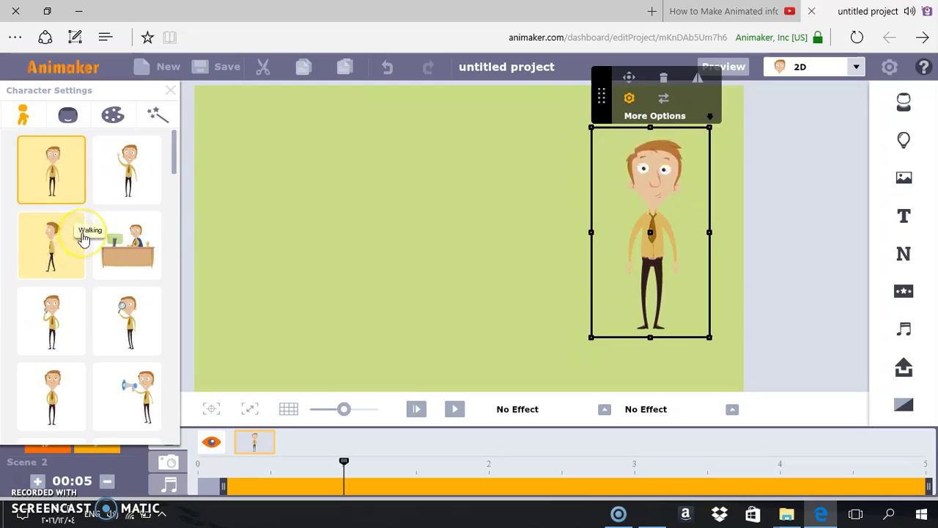
pyautogui.click(123, 248)
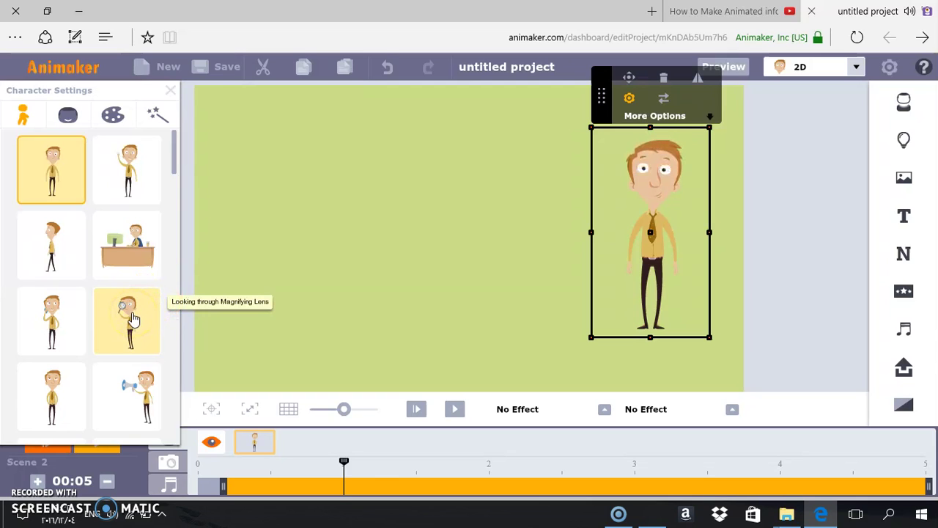
pyautogui.click(130, 394)
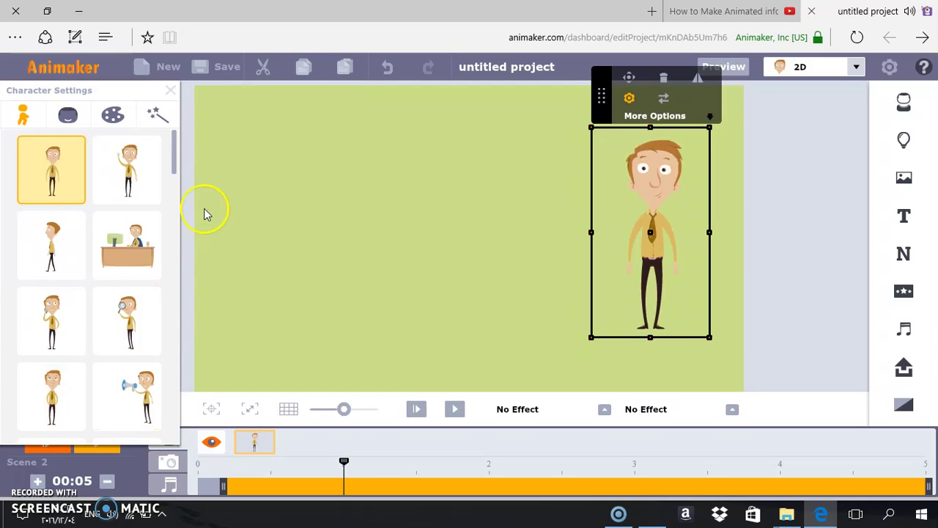
pyautogui.moveTo(174, 173); pyautogui.dragTo(174, 130)
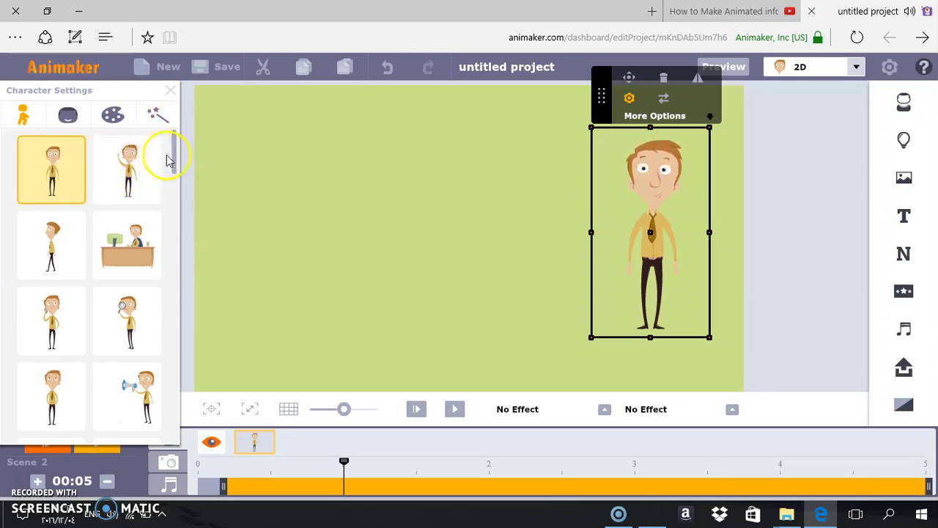
pyautogui.moveTo(173, 159); pyautogui.dragTo(176, 233)
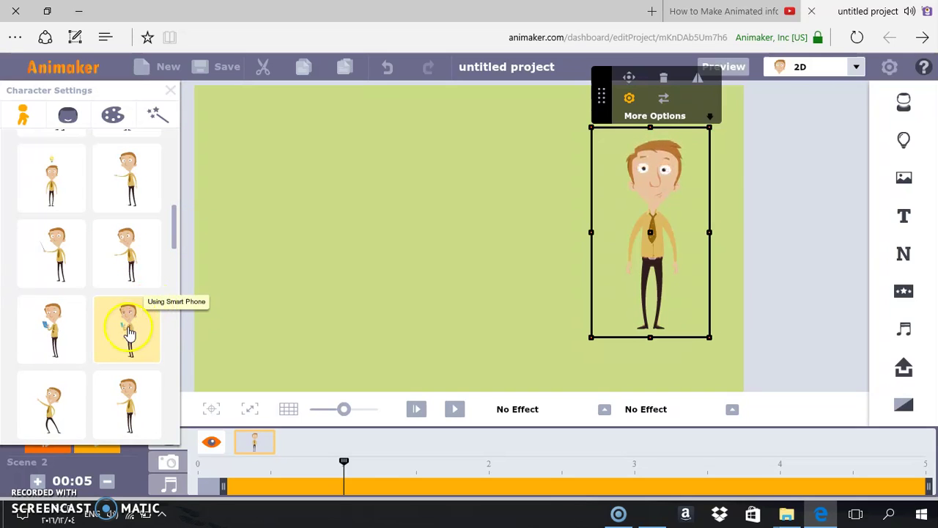
pyautogui.click(128, 331)
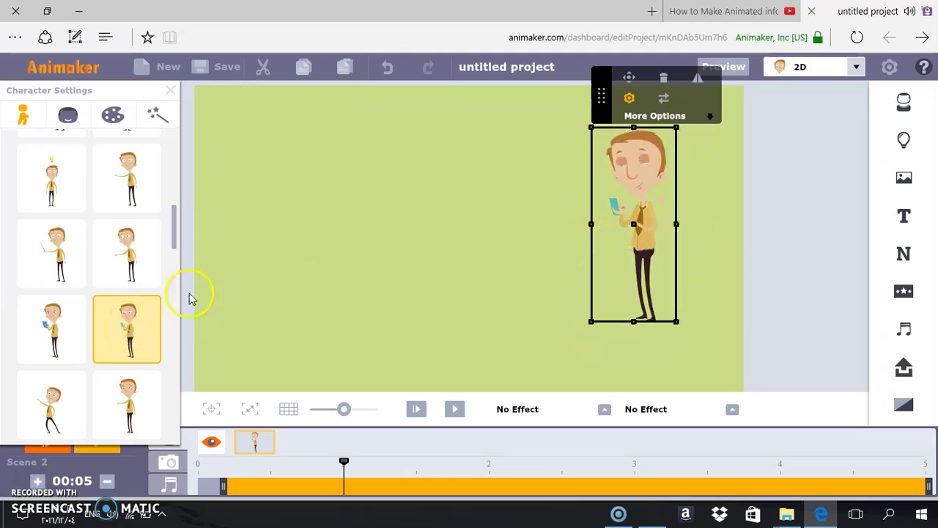
pyautogui.moveTo(174, 234); pyautogui.dragTo(176, 153)
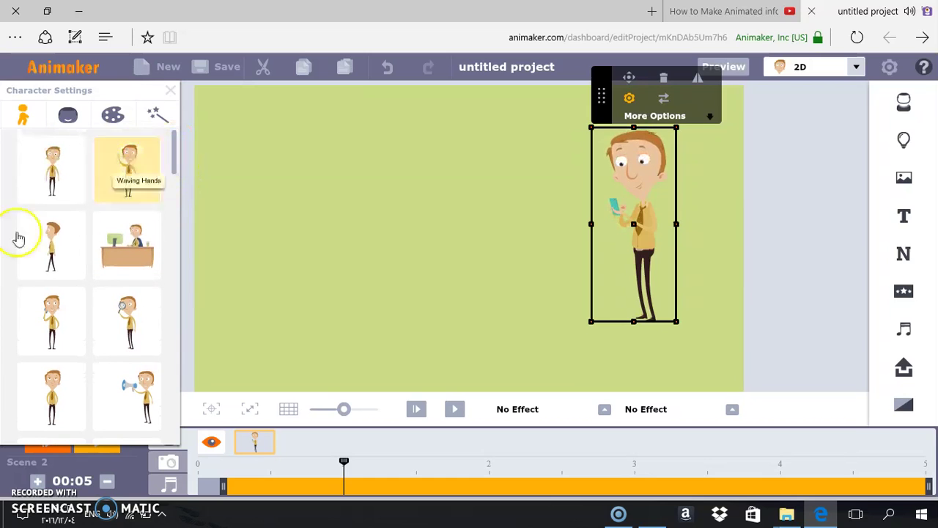
pyautogui.click(48, 262)
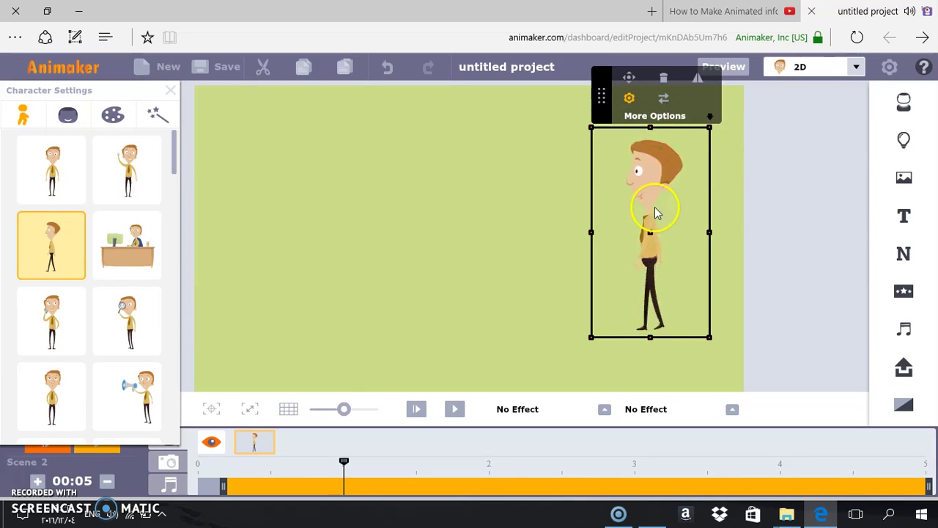
# Step: Animate the man with Multi Move from the right side of scene 2 to the left side and preview the movement
pyautogui.click(630, 78)
pyautogui.click(668, 101)
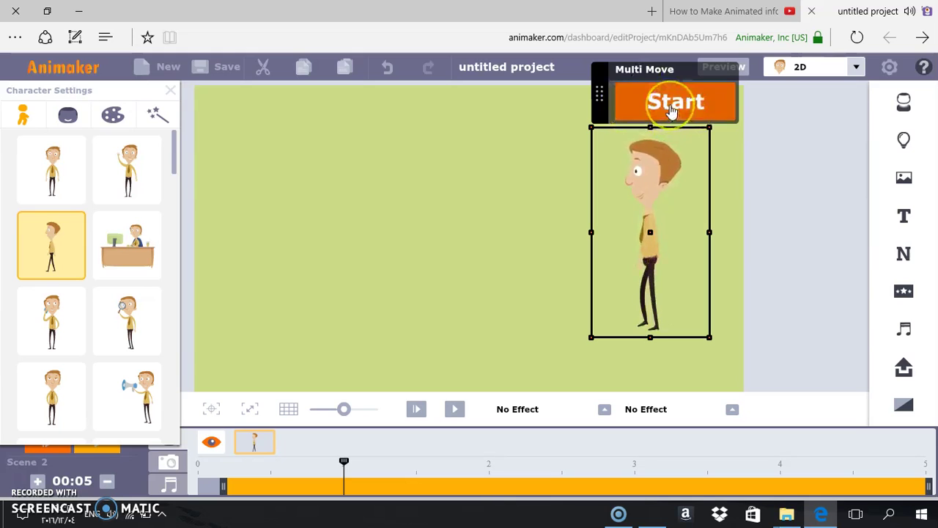
pyautogui.click(673, 116)
pyautogui.click(665, 220)
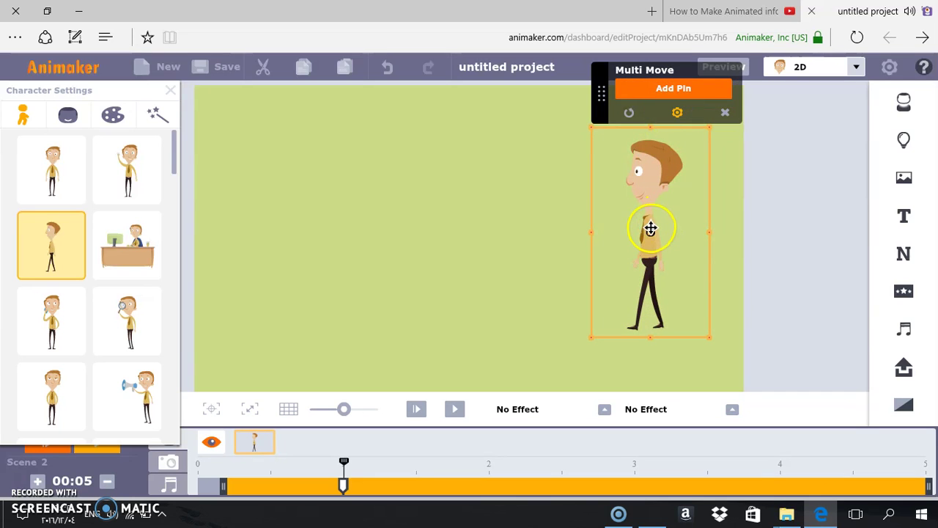
pyautogui.moveTo(651, 230)
pyautogui.mouseDown()
pyautogui.moveTo(413, 241)
pyautogui.moveTo(622, 239)
pyautogui.moveTo(335, 203)
pyautogui.moveTo(247, 259)
pyautogui.moveTo(702, 224)
pyautogui.moveTo(335, 231)
pyautogui.moveTo(316, 227)
pyautogui.moveTo(657, 208)
pyautogui.moveTo(314, 182)
pyautogui.moveTo(281, 243)
pyautogui.moveTo(285, 236)
pyautogui.mouseUp()
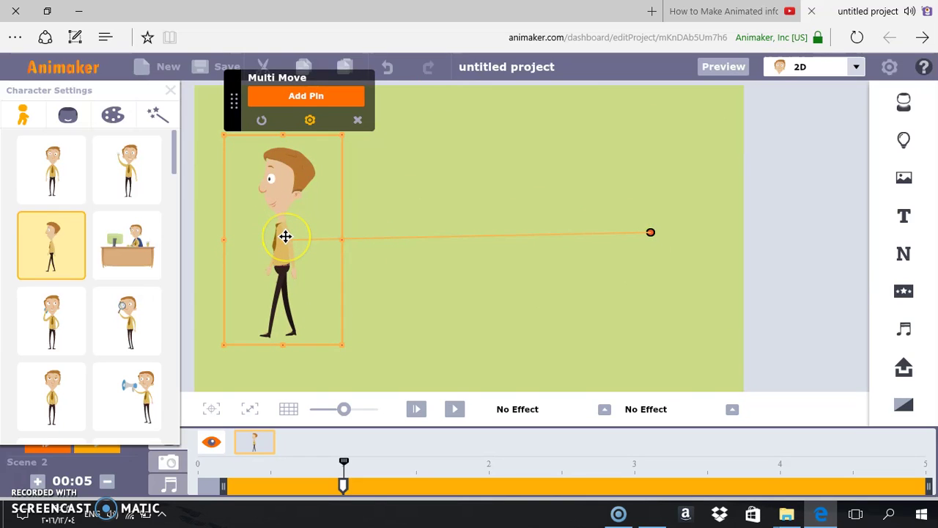
pyautogui.click(324, 100)
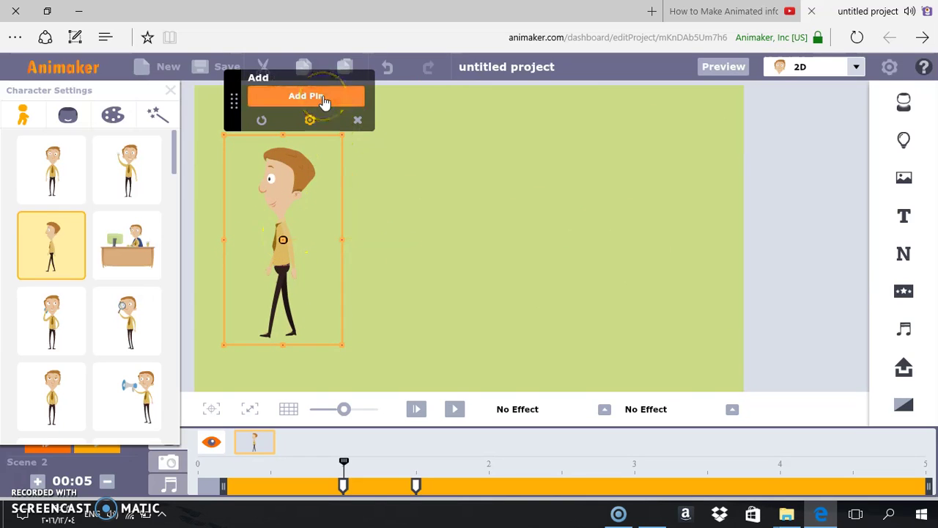
pyautogui.click(104, 455)
pyautogui.click(244, 253)
# Step: Try the Smile side and Normal side expressions on the walking man and apply the Sad side expression
pyautogui.click(70, 119)
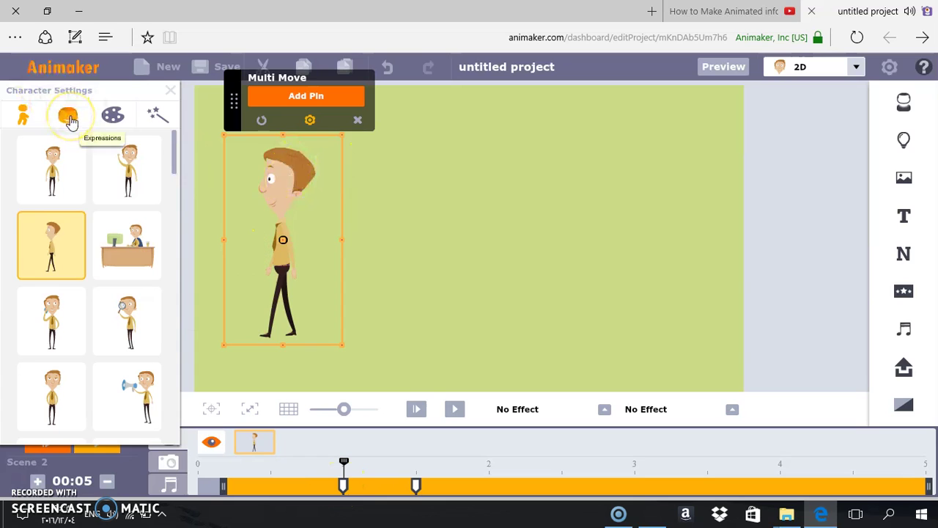
pyautogui.click(68, 117)
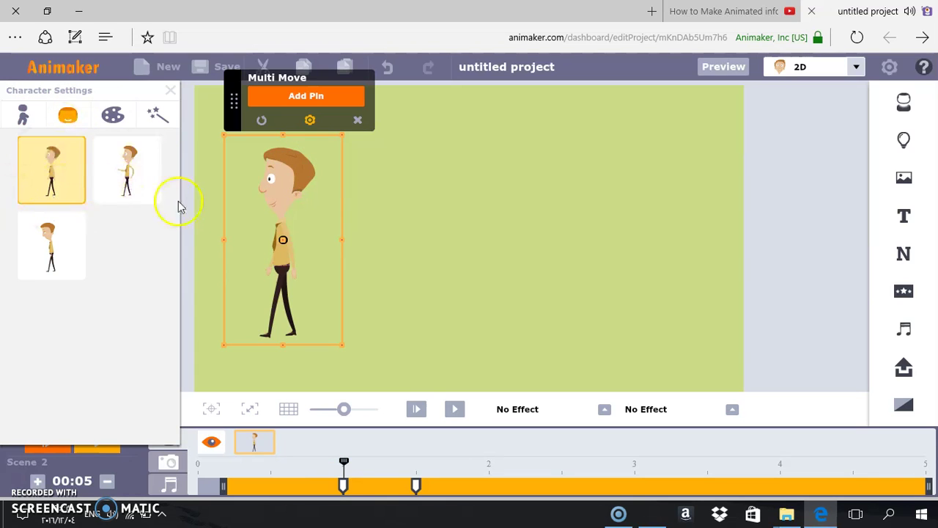
pyautogui.click(121, 148)
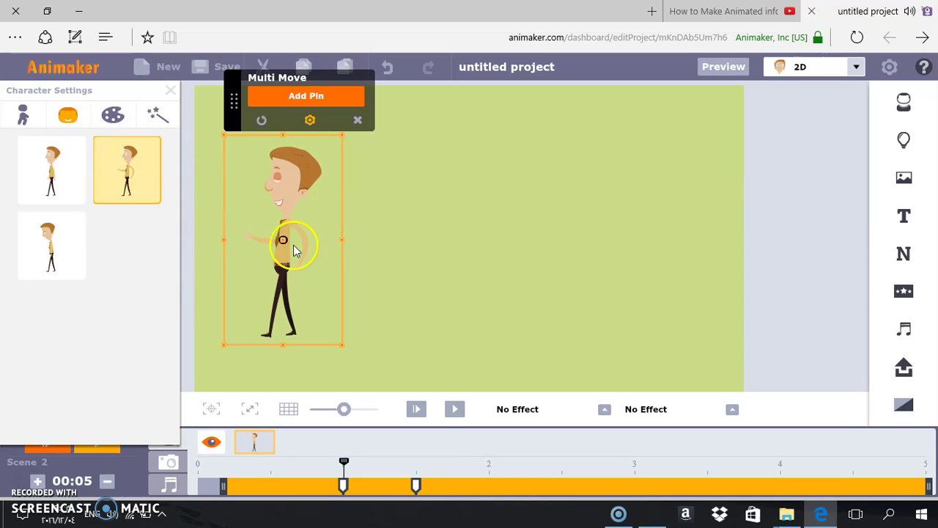
pyautogui.click(73, 252)
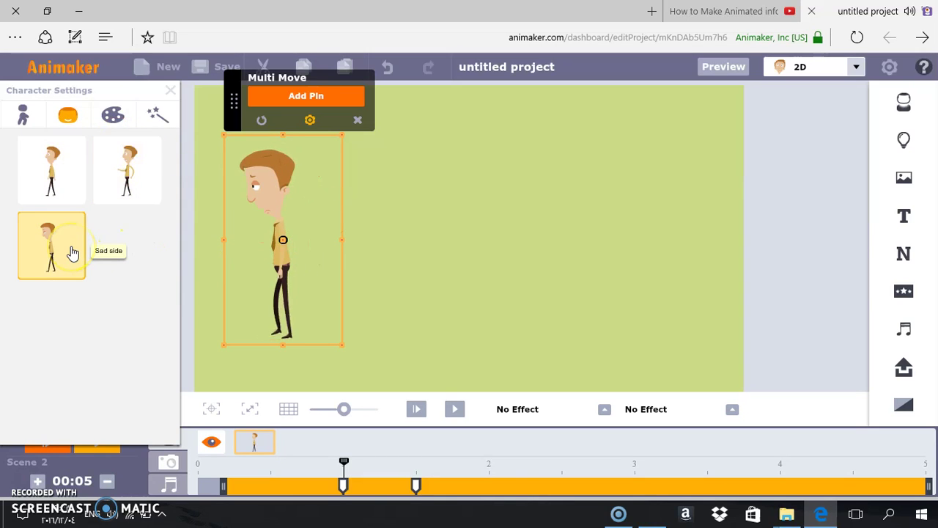
pyautogui.click(65, 199)
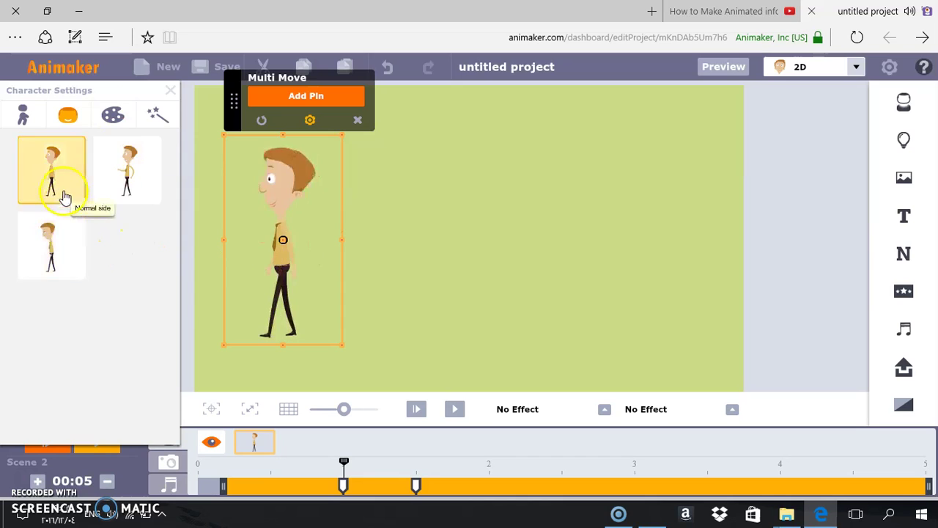
pyautogui.click(155, 174)
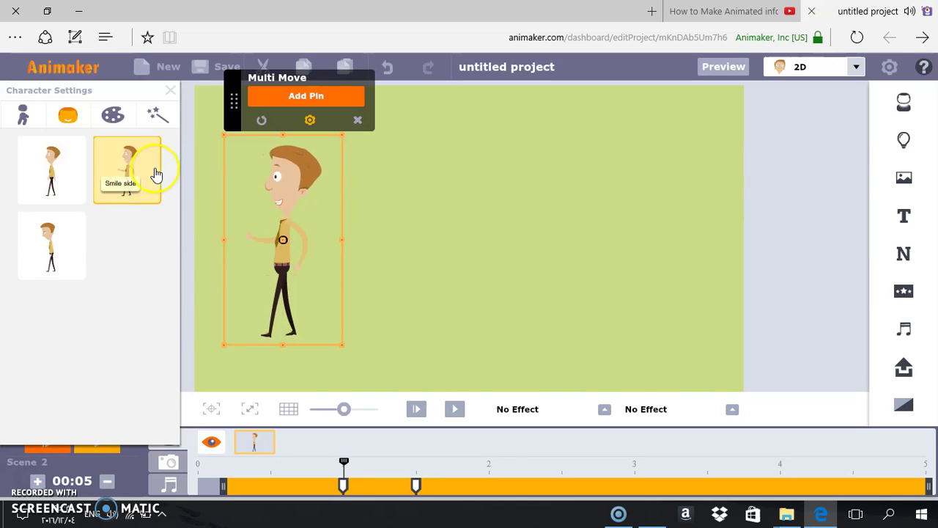
pyautogui.click(73, 242)
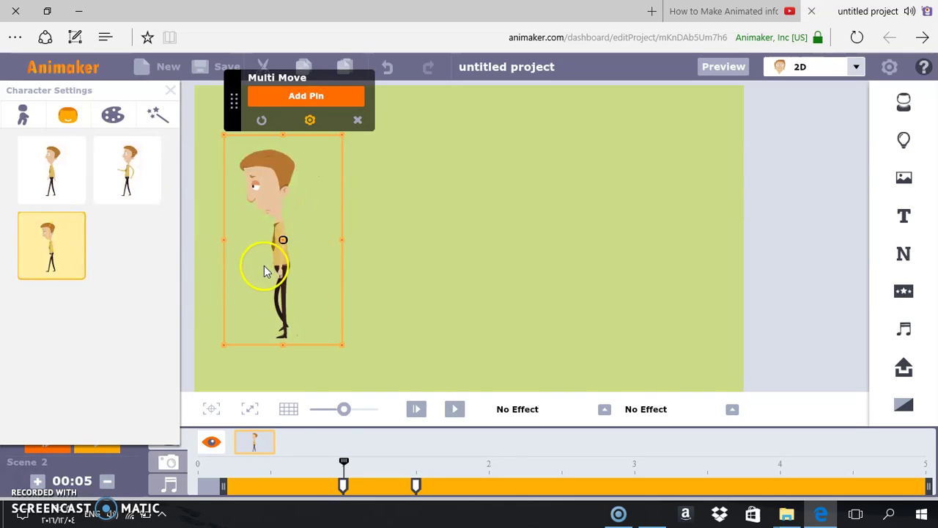
# Step: Check the man's positions at the two Multi Move pins and play the project to view his walk
pyautogui.click(344, 483)
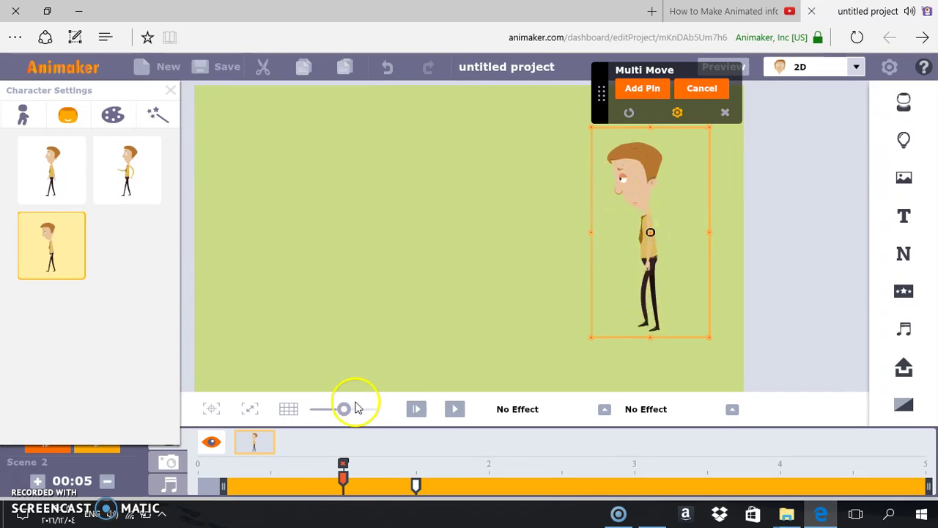
pyautogui.click(416, 485)
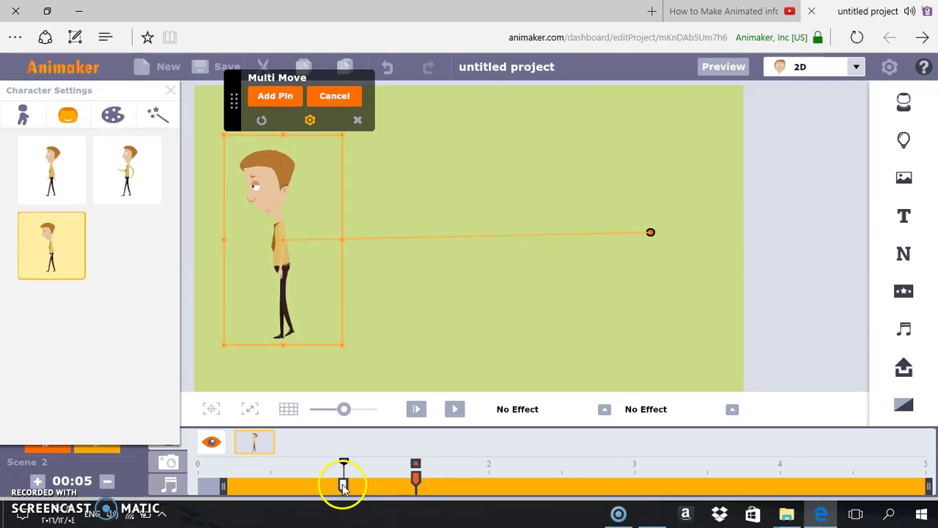
pyautogui.click(416, 484)
pyautogui.click(415, 484)
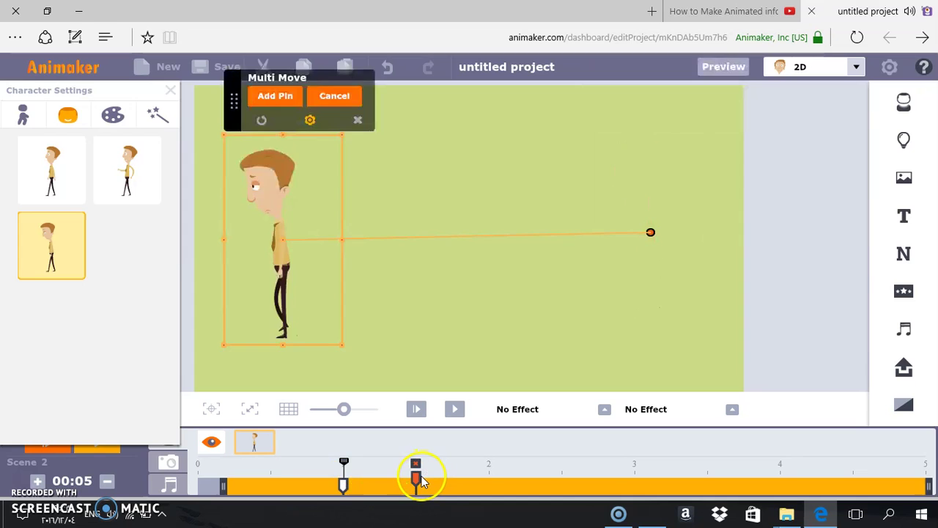
pyautogui.click(344, 485)
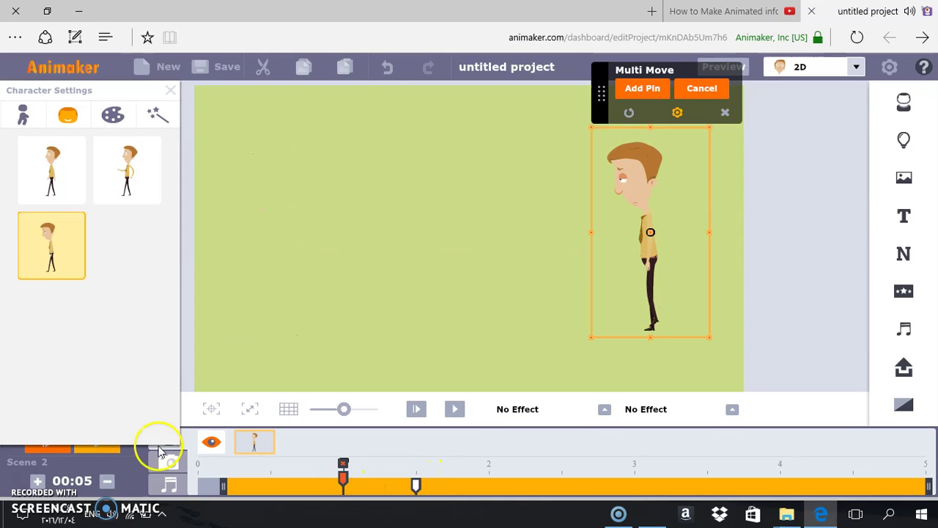
pyautogui.click(106, 453)
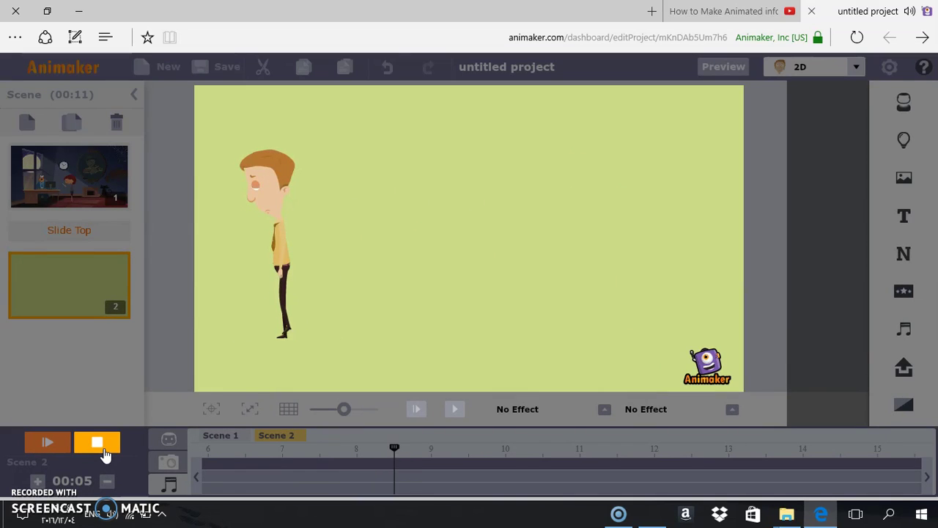
pyautogui.click(101, 448)
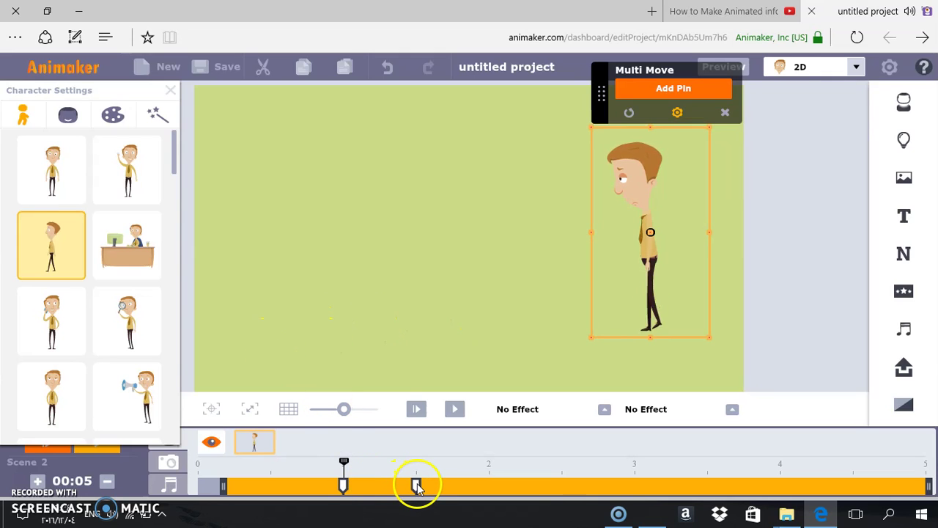
# Step: Extend the man's timeline bar in scene 2 so that he appears from 0 seconds
pyautogui.click(343, 486)
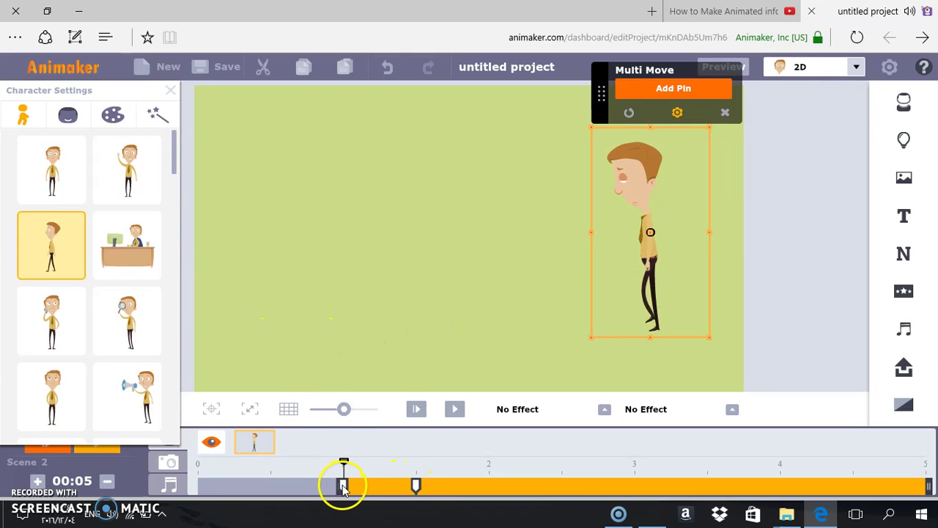
pyautogui.moveTo(342, 490)
pyautogui.mouseDown()
pyautogui.moveTo(255, 494)
pyautogui.moveTo(352, 477)
pyautogui.moveTo(355, 484)
pyautogui.moveTo(189, 484)
pyautogui.mouseUp()
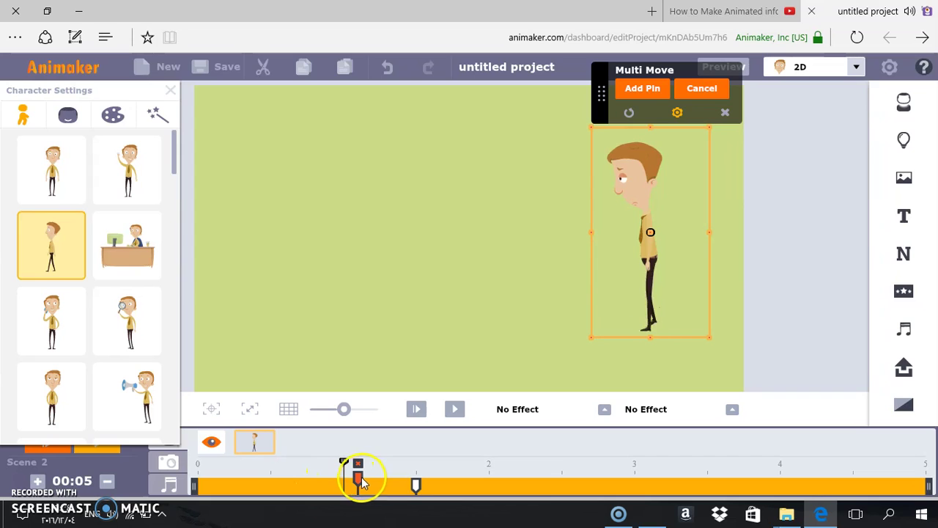
# Step: Move the man's first Multi Move pin to about 0.9 seconds and the second pin to 4 seconds
pyautogui.moveTo(357, 478); pyautogui.dragTo(329, 478)
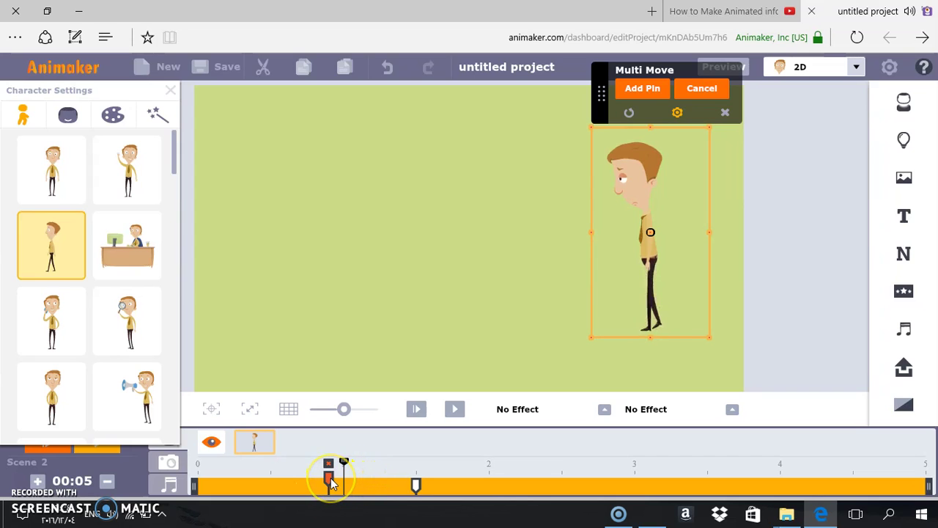
pyautogui.click(415, 484)
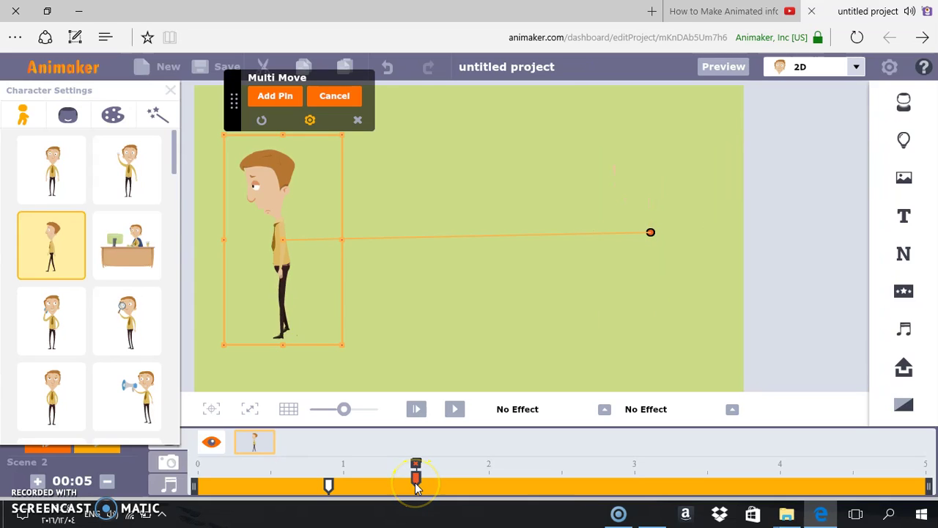
pyautogui.moveTo(416, 485); pyautogui.dragTo(781, 496)
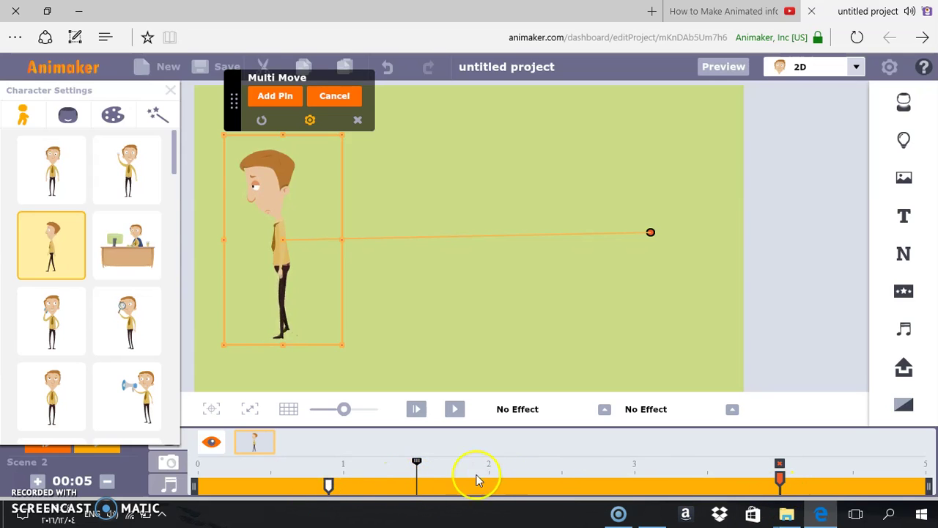
# Step: Compare the man's placement at the two retimed Multi Move pins and play back scene 2 to view his sad walk
pyautogui.click(328, 485)
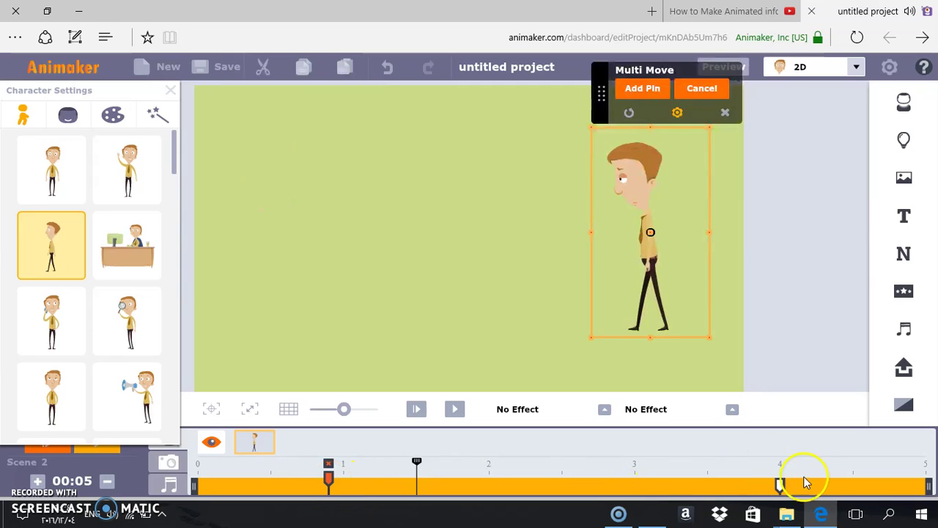
pyautogui.click(779, 484)
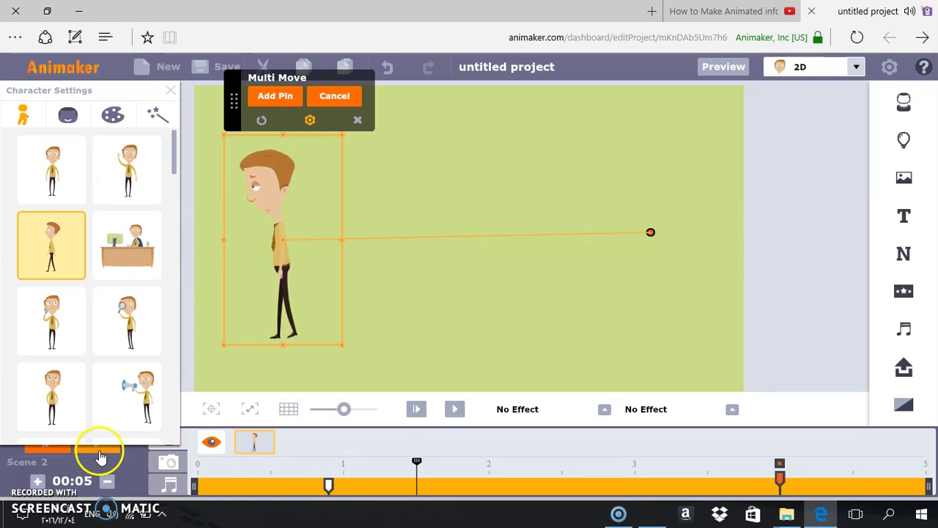
pyautogui.click(99, 449)
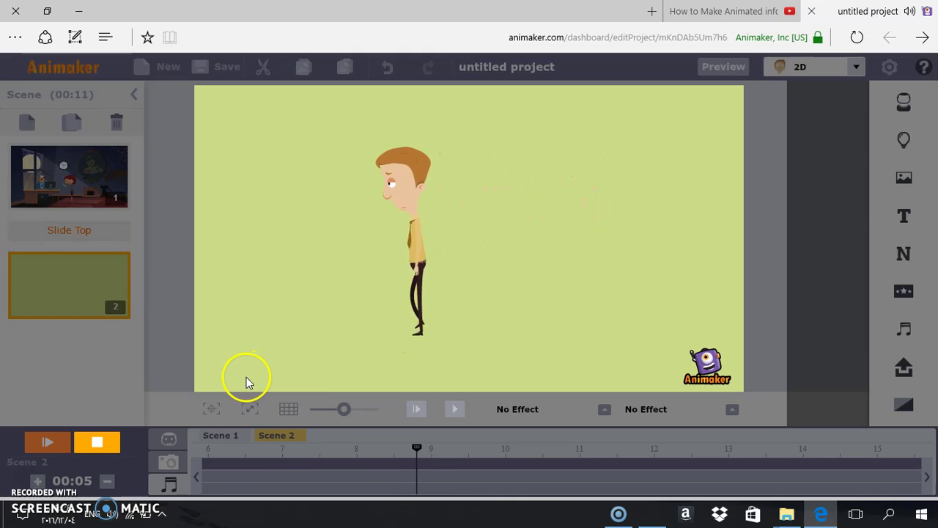
pyautogui.click(101, 444)
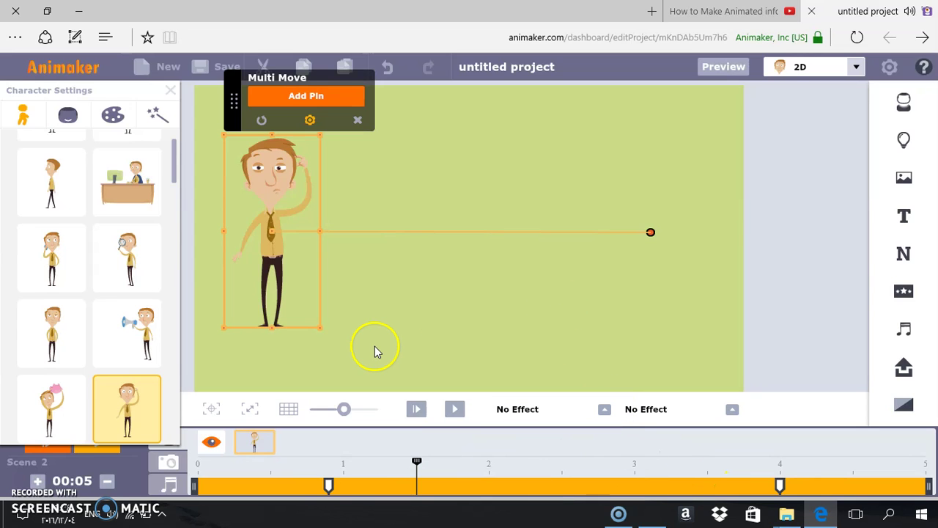
# Step: Apply the Walking action to the man in scene 2, then replace it with Waving Hands
pyautogui.click(67, 196)
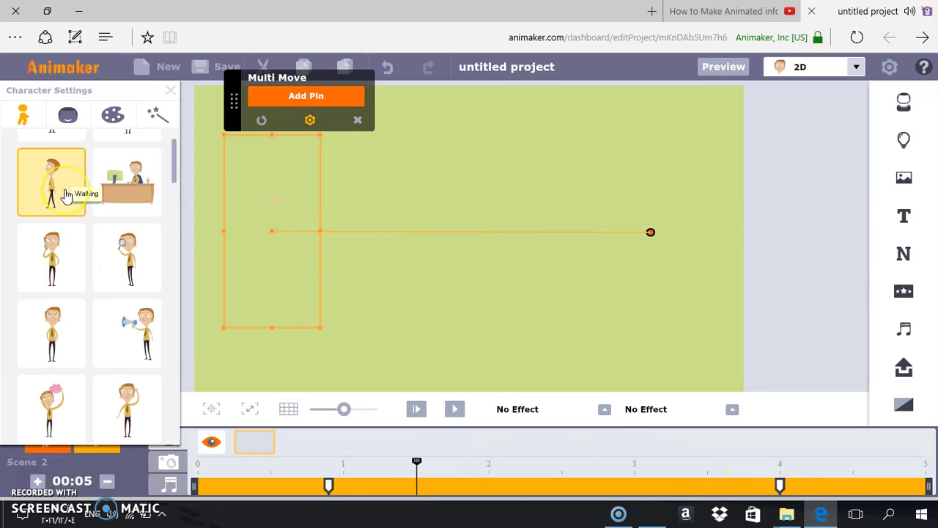
pyautogui.click(333, 276)
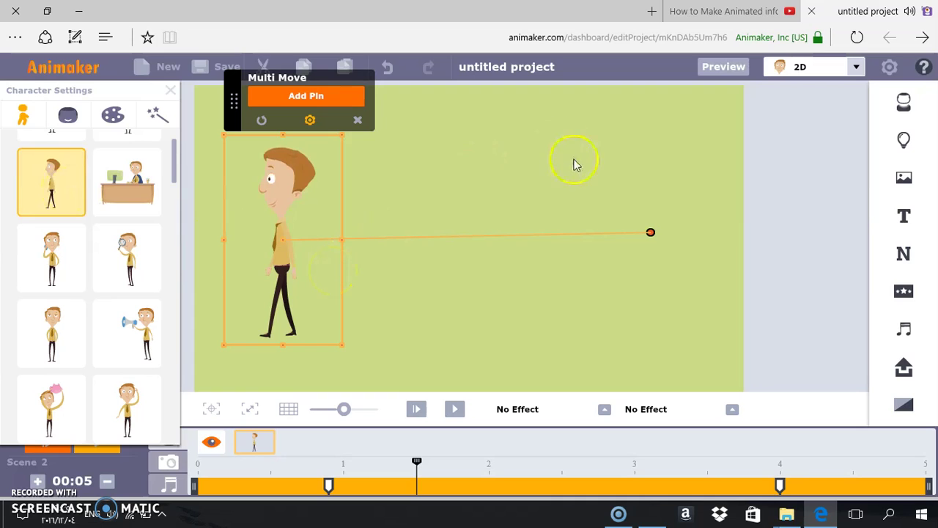
pyautogui.moveTo(177, 179); pyautogui.dragTo(168, 146)
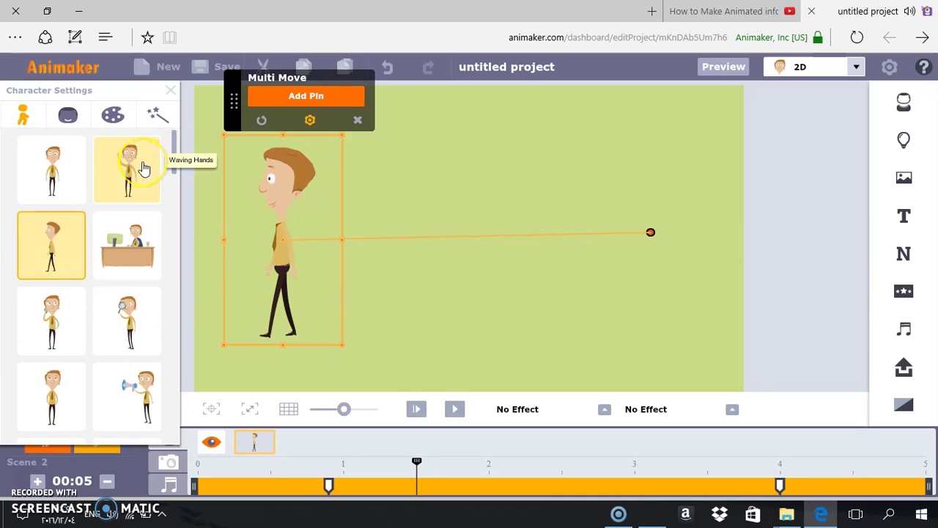
pyautogui.click(144, 169)
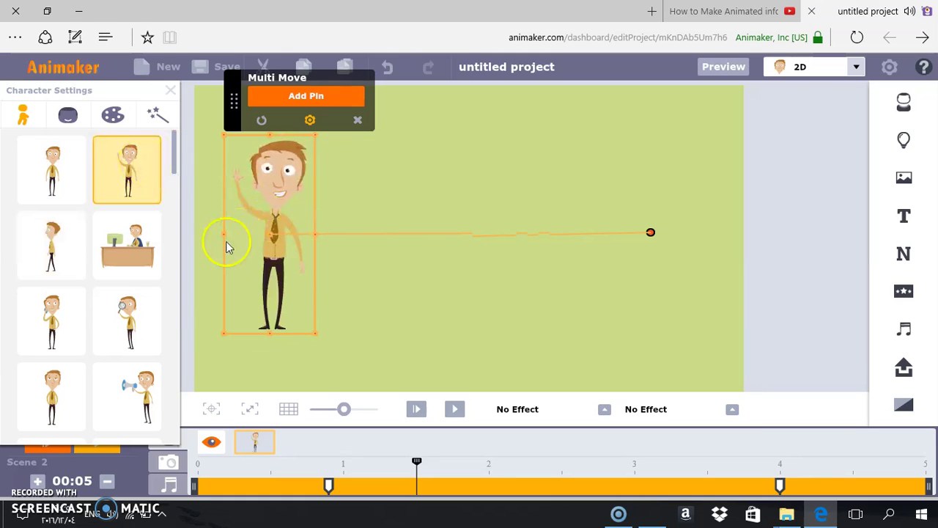
# Step: Move the waving man to the right part of scene 2 and compare his Smile half-side expression with the front-facing one
pyautogui.moveTo(286, 236); pyautogui.dragTo(604, 236)
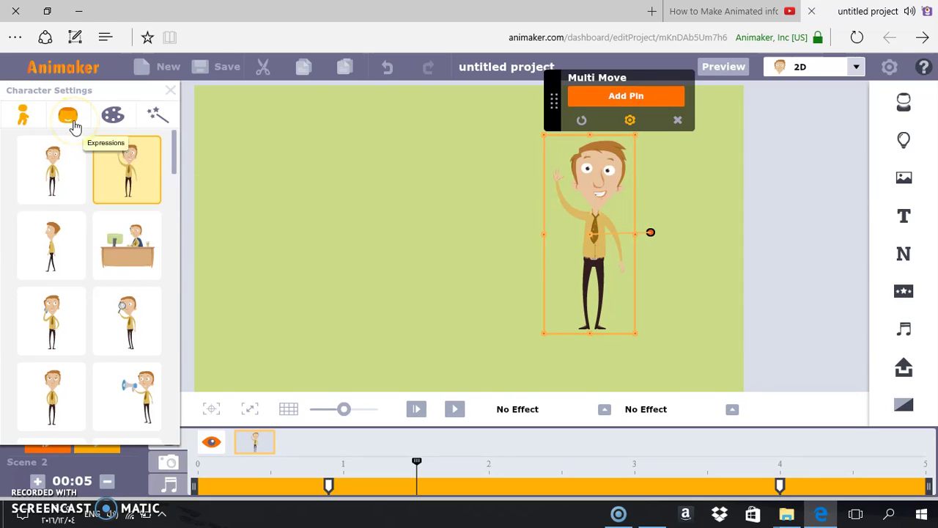
pyautogui.click(67, 117)
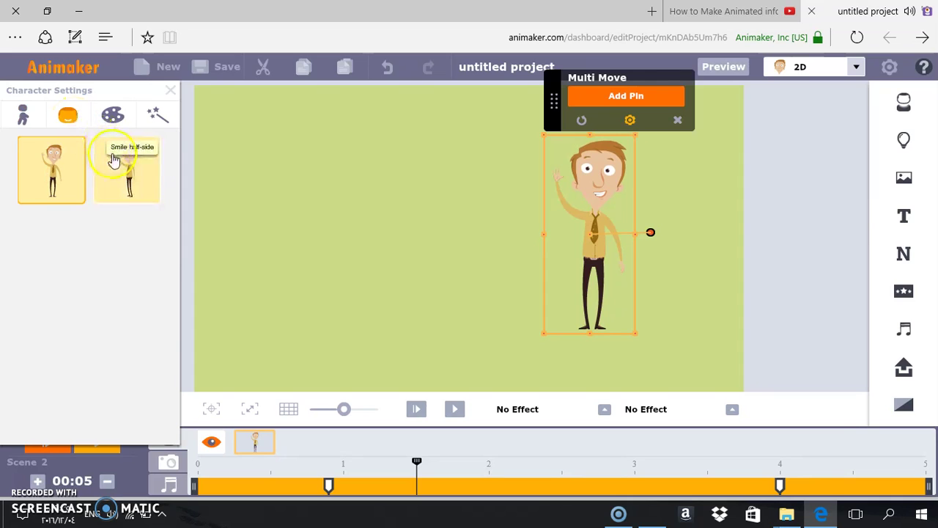
pyautogui.click(114, 160)
pyautogui.click(54, 167)
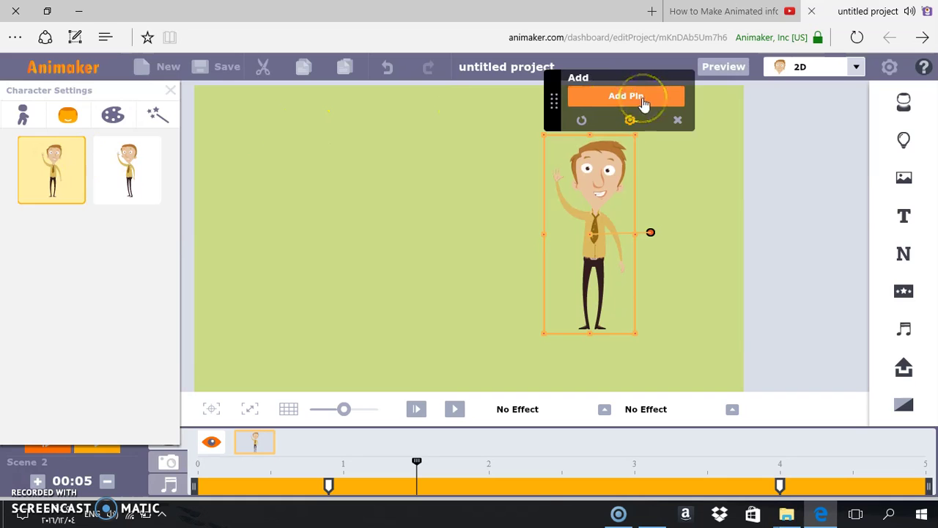
# Step: Add a Multi Move pin at 1.5 seconds and place the waving man for a path from the right to the left of the scene
pyautogui.click(642, 104)
pyautogui.click(511, 216)
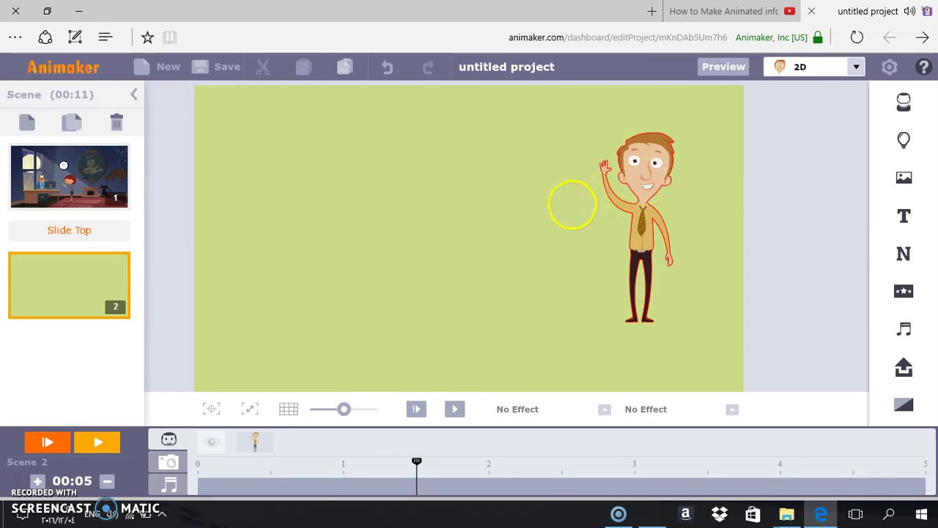
pyautogui.click(642, 169)
pyautogui.moveTo(639, 178); pyautogui.dragTo(627, 218)
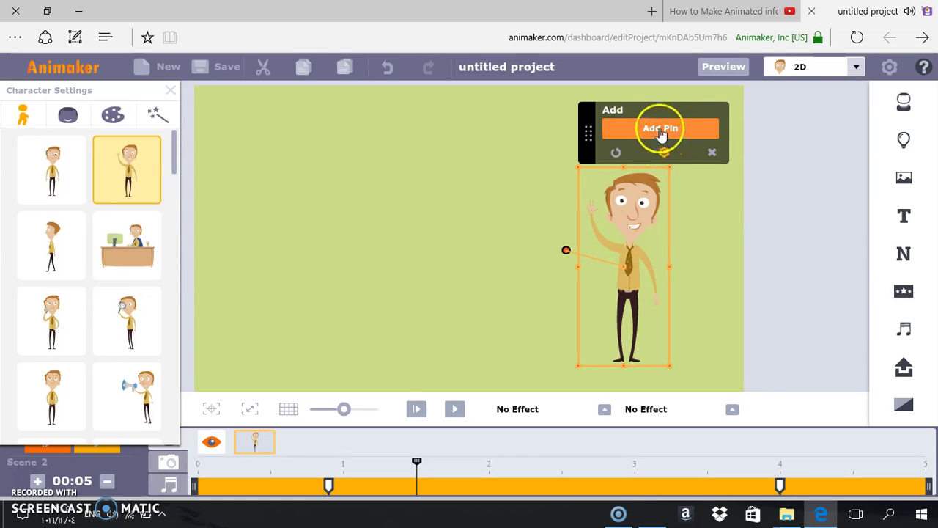
pyautogui.click(660, 130)
pyautogui.moveTo(628, 251); pyautogui.dragTo(314, 254)
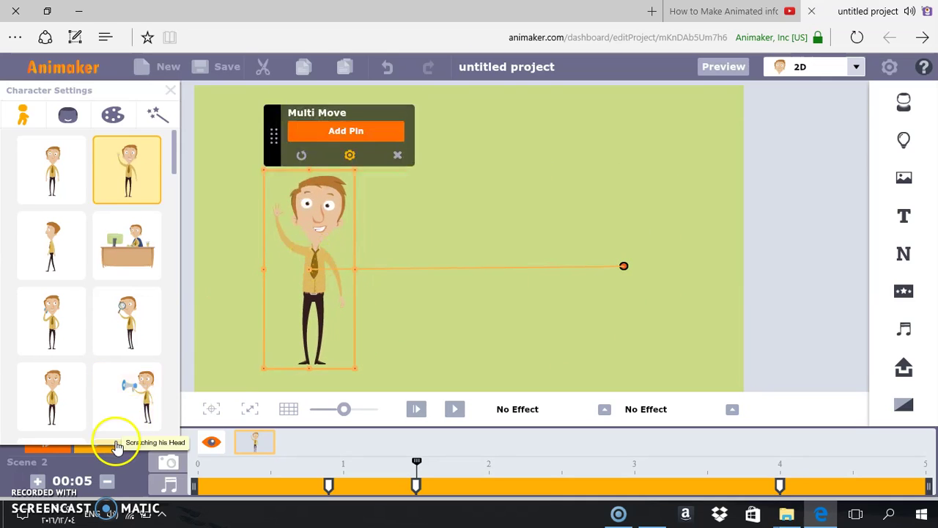
# Step: Play the project to view the waving man's movement and exit his Multi Move settings
pyautogui.click(115, 449)
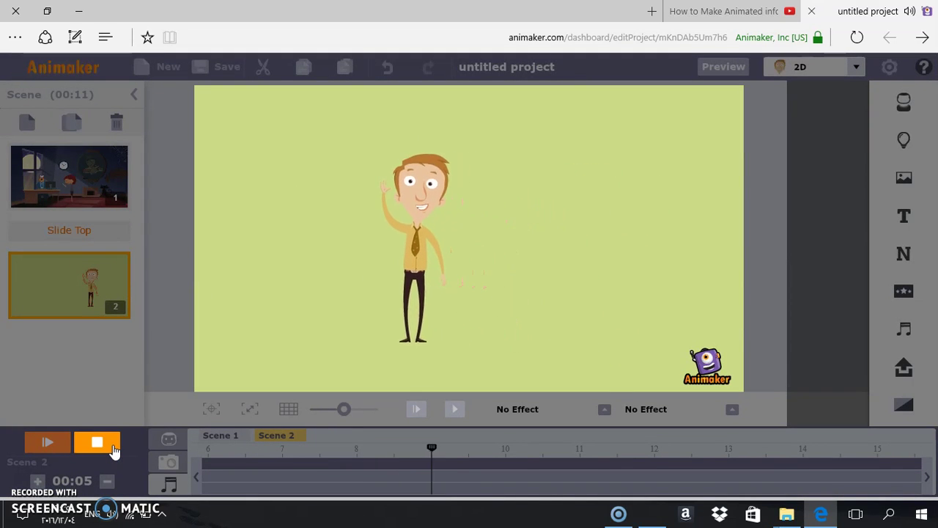
pyautogui.click(114, 448)
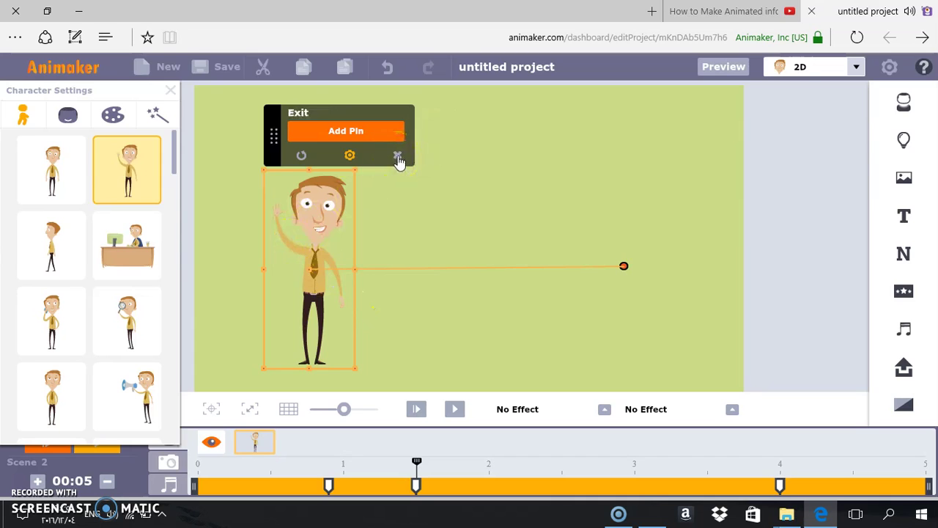
pyautogui.click(398, 162)
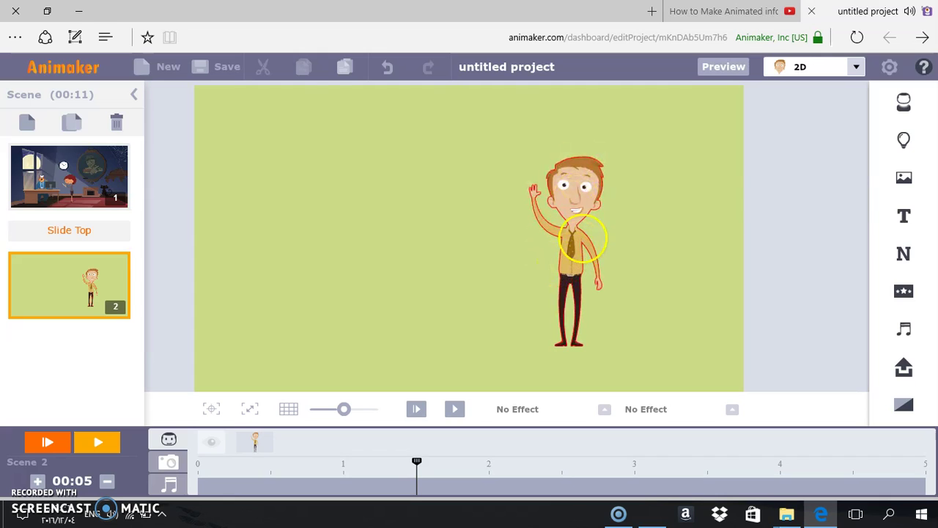
pyautogui.click(571, 241)
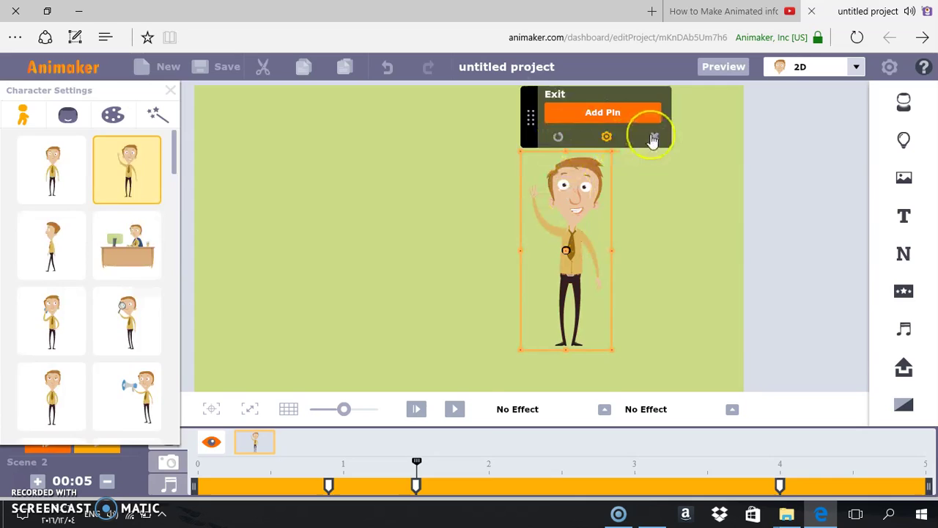
pyautogui.click(652, 139)
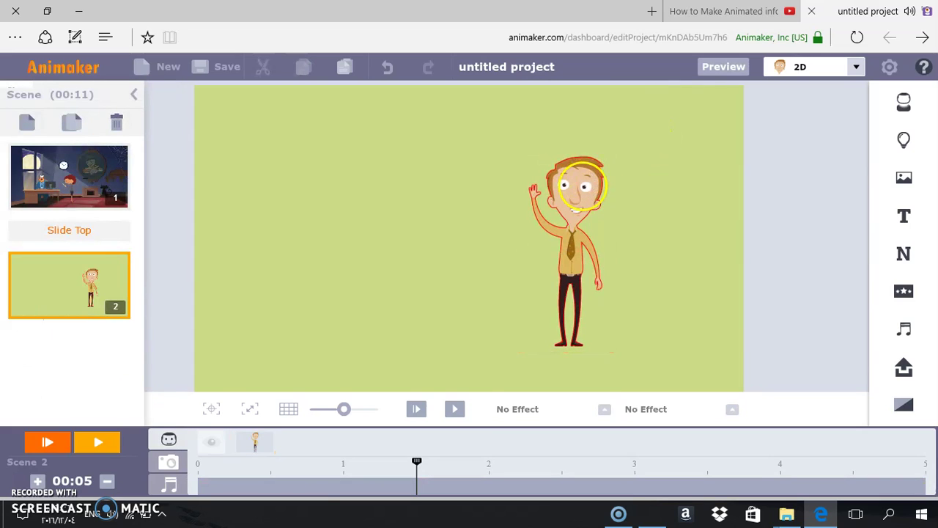
# Step: Reset the man's Multi Move to remove all of his movement pins
pyautogui.click(590, 155)
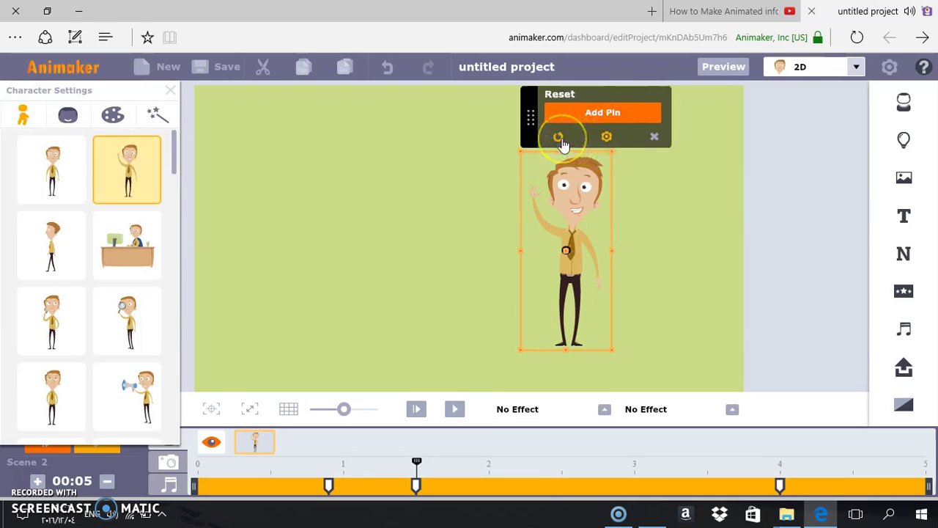
pyautogui.click(558, 138)
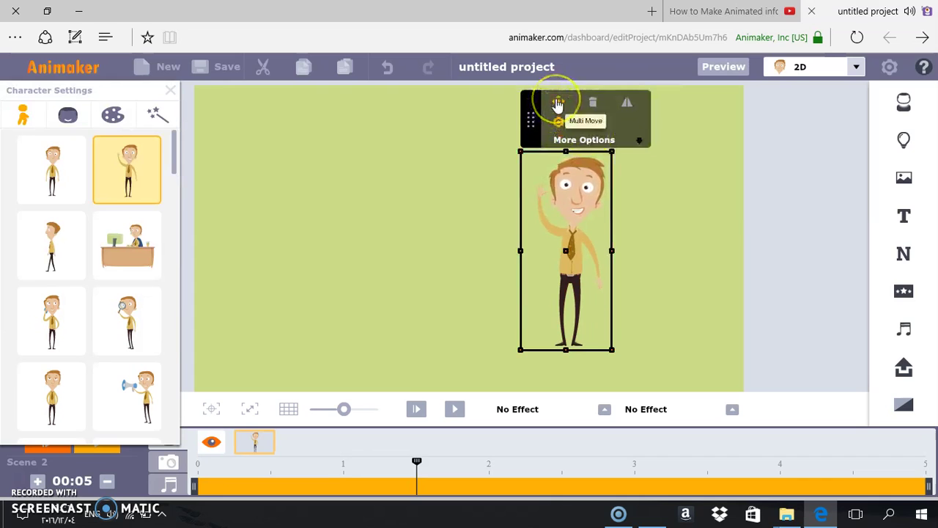
pyautogui.click(560, 107)
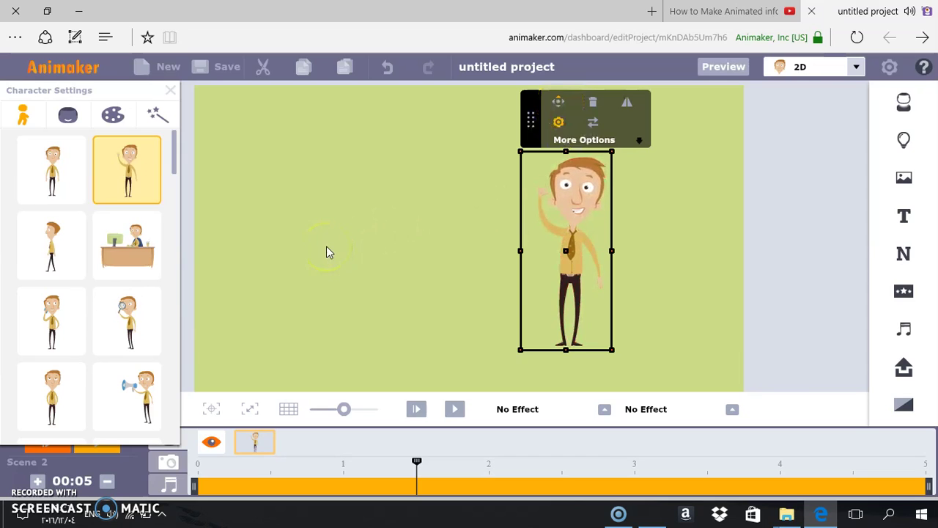
pyautogui.click(540, 271)
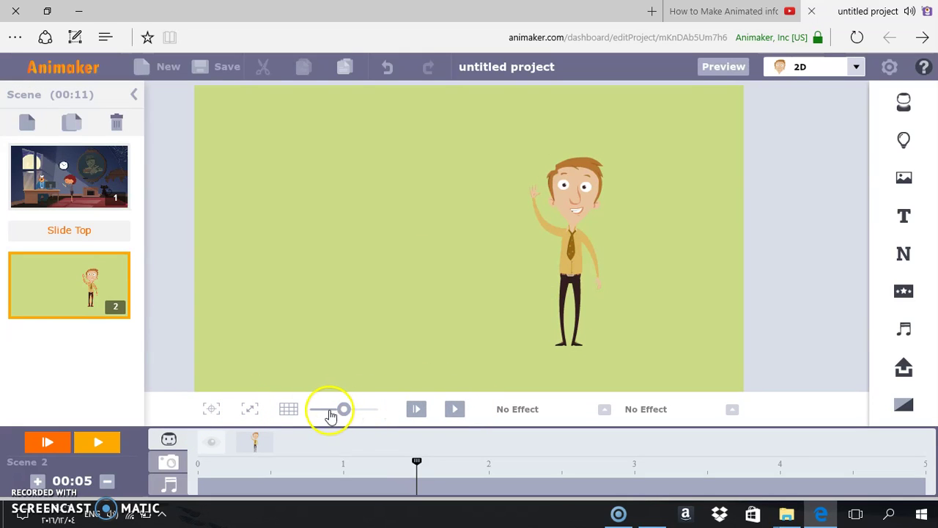
# Step: Open scene 1 with the night office for editing
pyautogui.moveTo(341, 416)
pyautogui.mouseDown()
pyautogui.moveTo(321, 416)
pyautogui.moveTo(339, 415)
pyautogui.mouseUp()
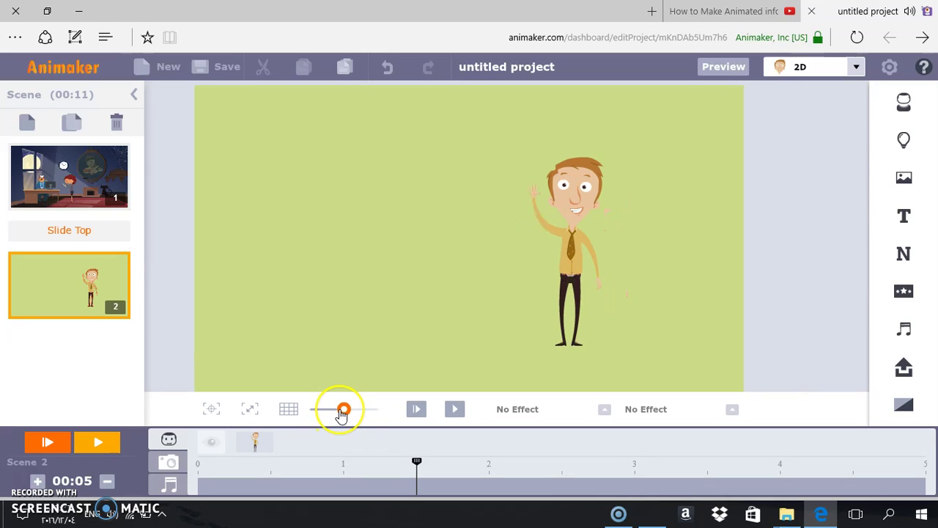
pyautogui.click(298, 409)
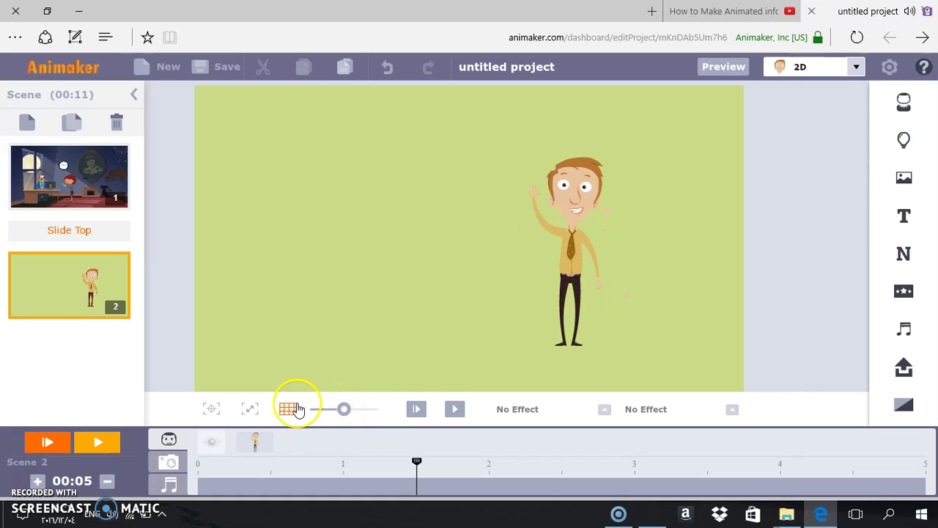
pyautogui.click(89, 196)
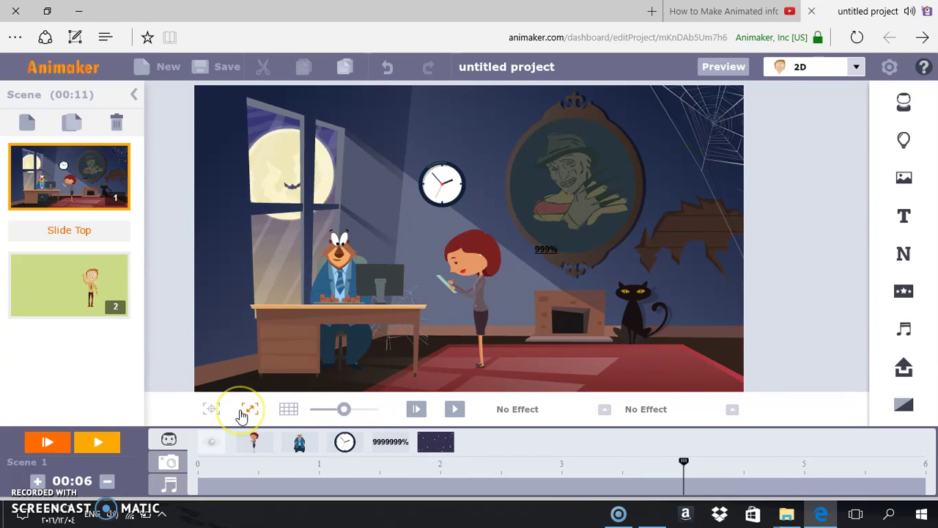
# Step: Show the grid over scene 1 and delete the woman, the character at the desk and the wall clock together
pyautogui.click(288, 409)
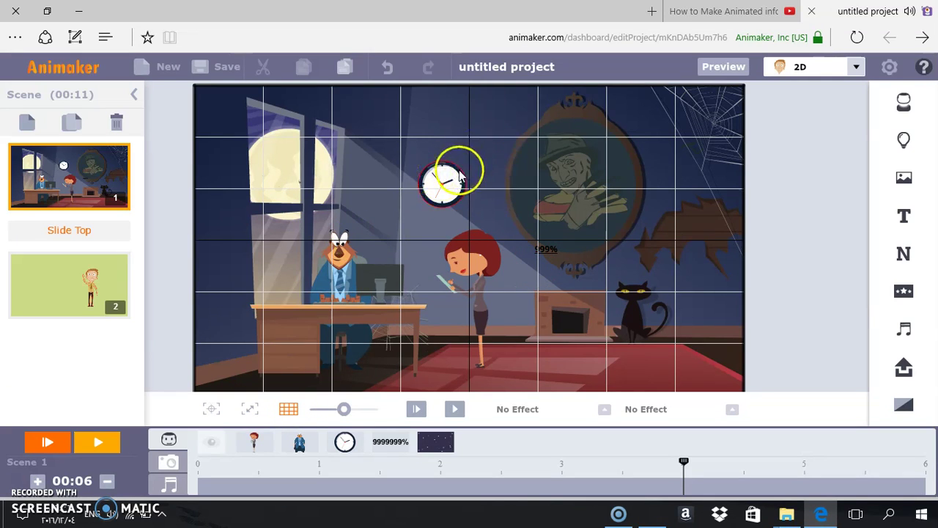
pyautogui.moveTo(438, 162); pyautogui.dragTo(266, 356)
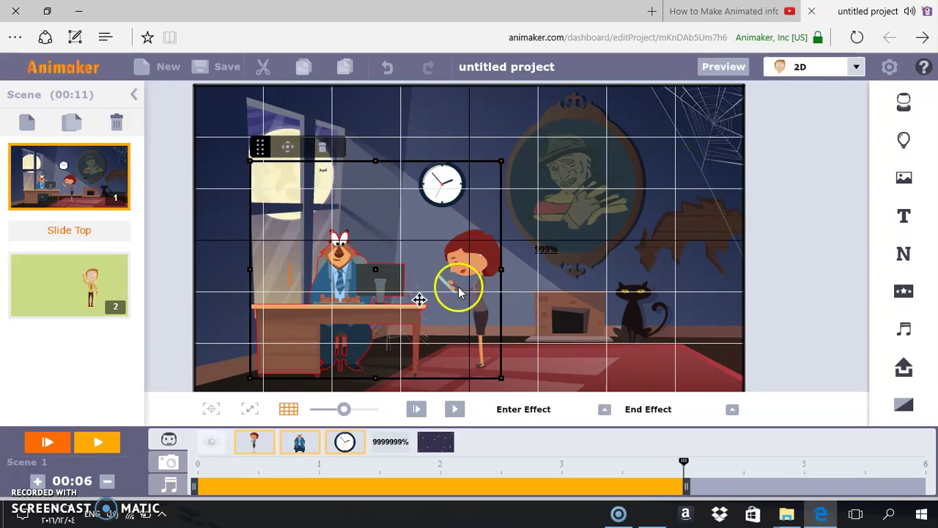
pyautogui.click(324, 149)
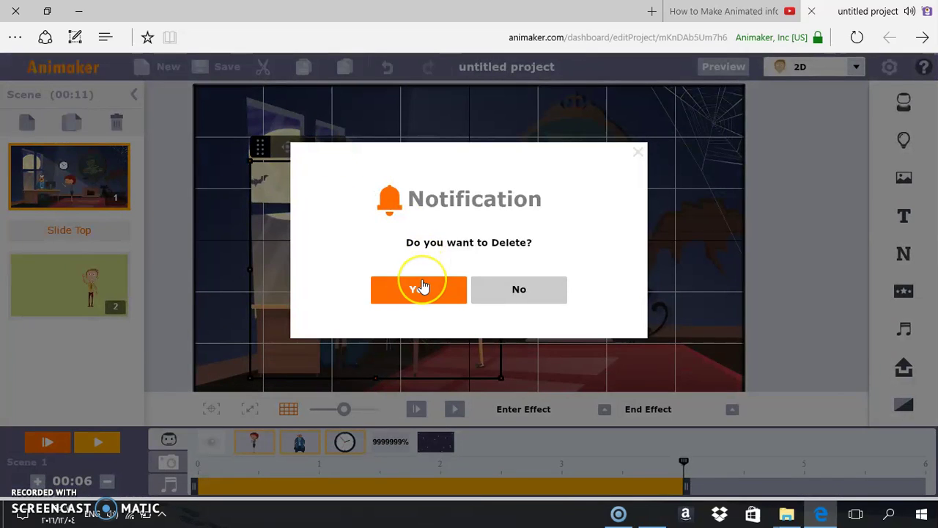
pyautogui.click(422, 286)
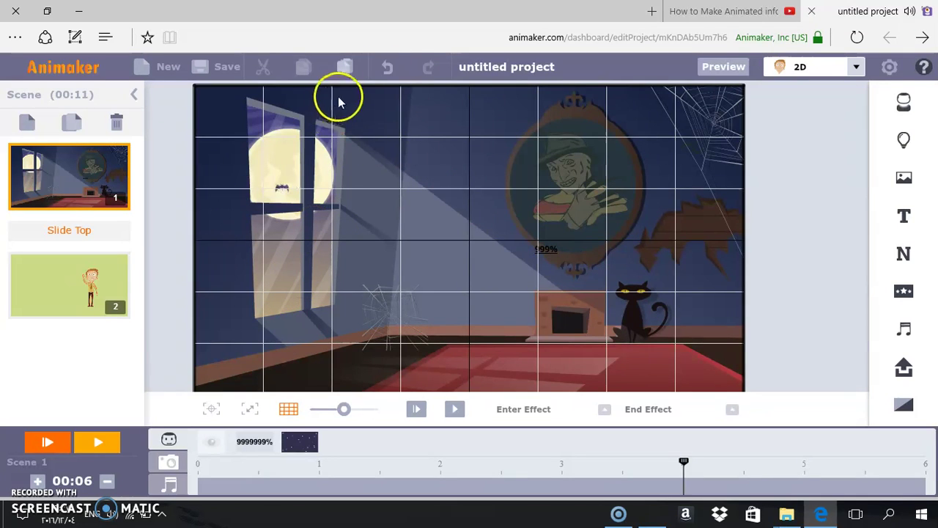
# Step: Hide the grid and undo the deletion of the two characters and the clock in scene 1
pyautogui.click(388, 73)
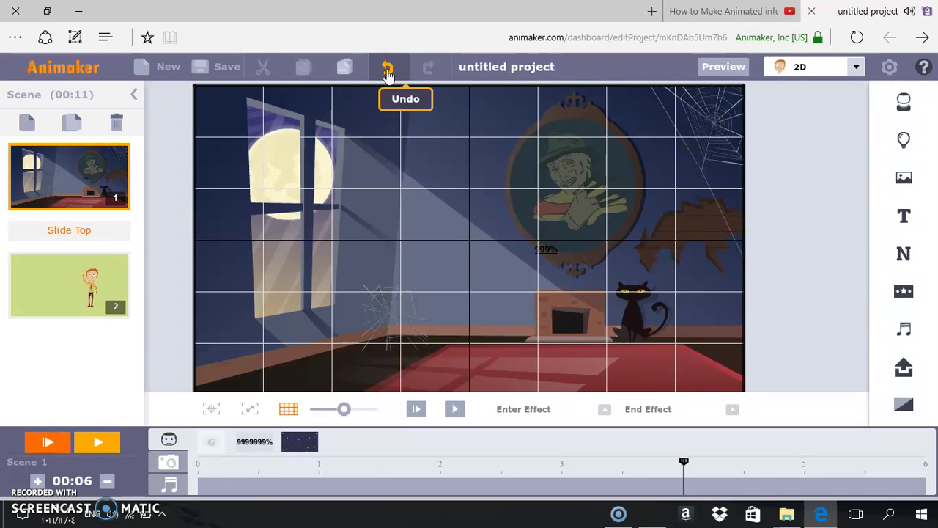
pyautogui.click(388, 71)
pyautogui.click(388, 67)
pyautogui.click(380, 68)
pyautogui.click(379, 67)
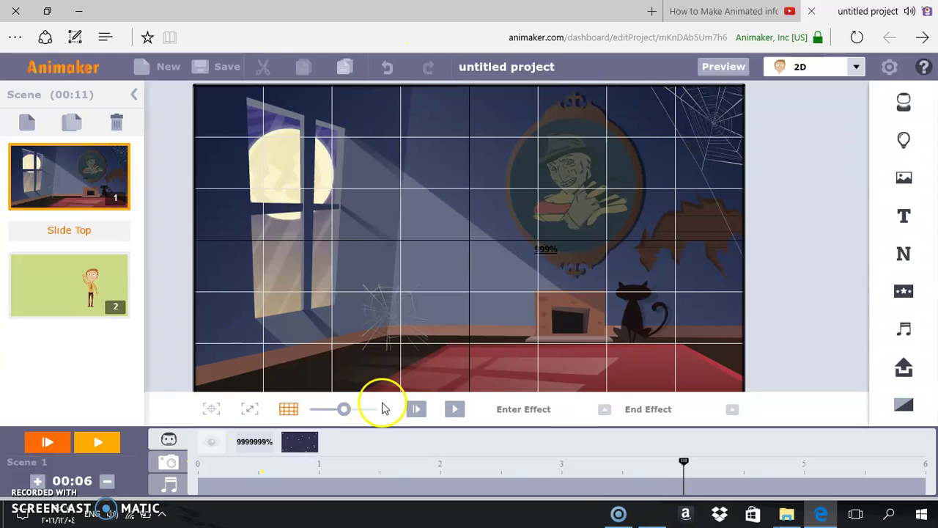
pyautogui.click(288, 413)
pyautogui.click(362, 65)
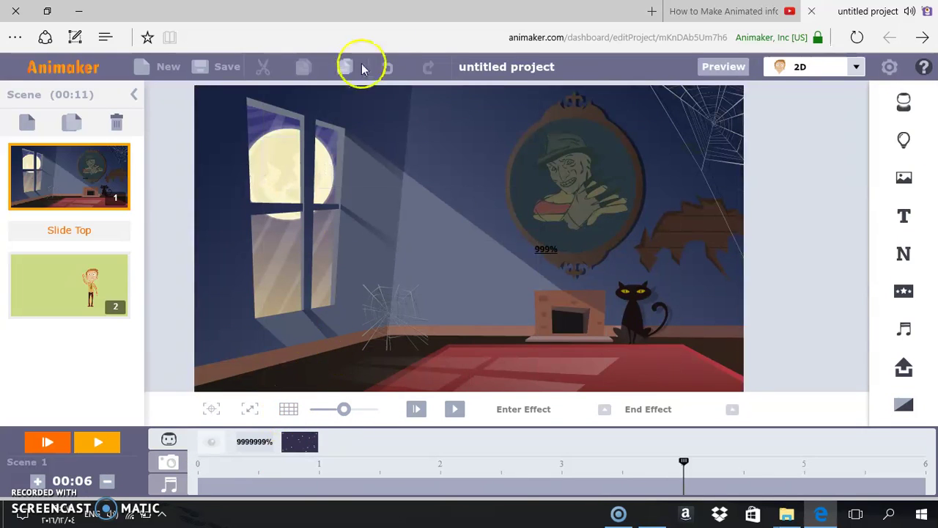
pyautogui.click(389, 68)
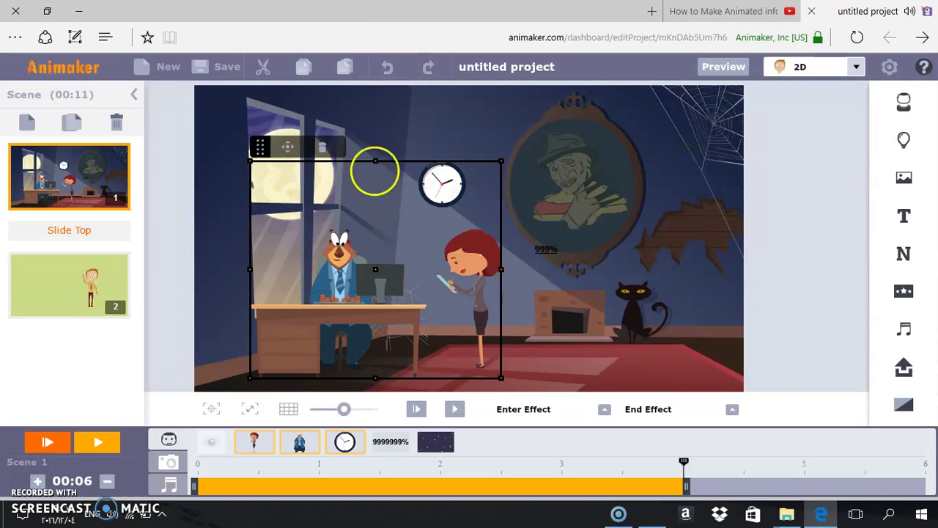
pyautogui.click(530, 141)
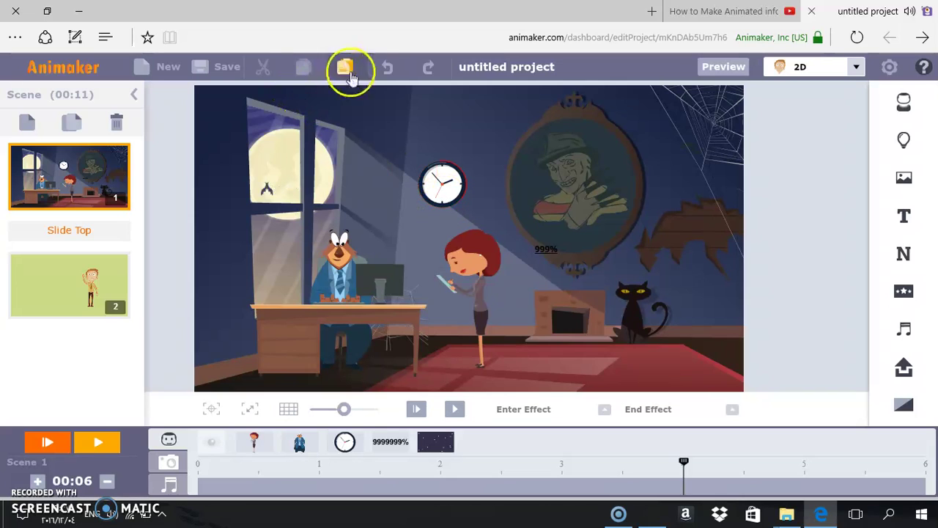
pyautogui.click(390, 69)
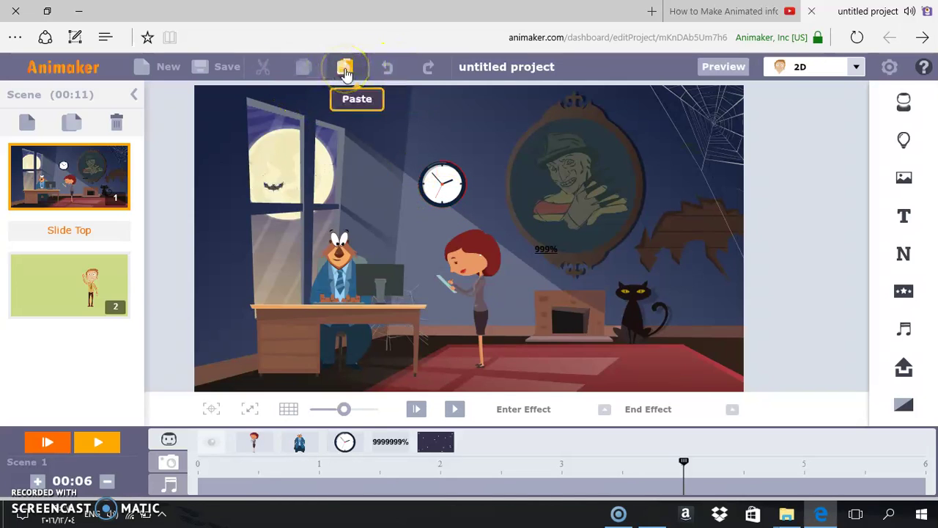
pyautogui.click(345, 71)
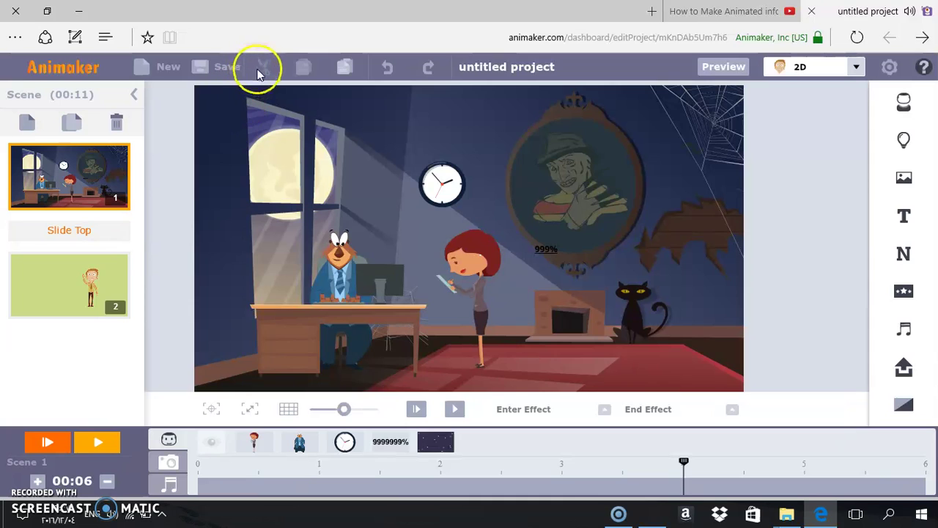
pyautogui.click(329, 292)
pyautogui.click(227, 171)
pyautogui.click(209, 77)
pyautogui.click(444, 170)
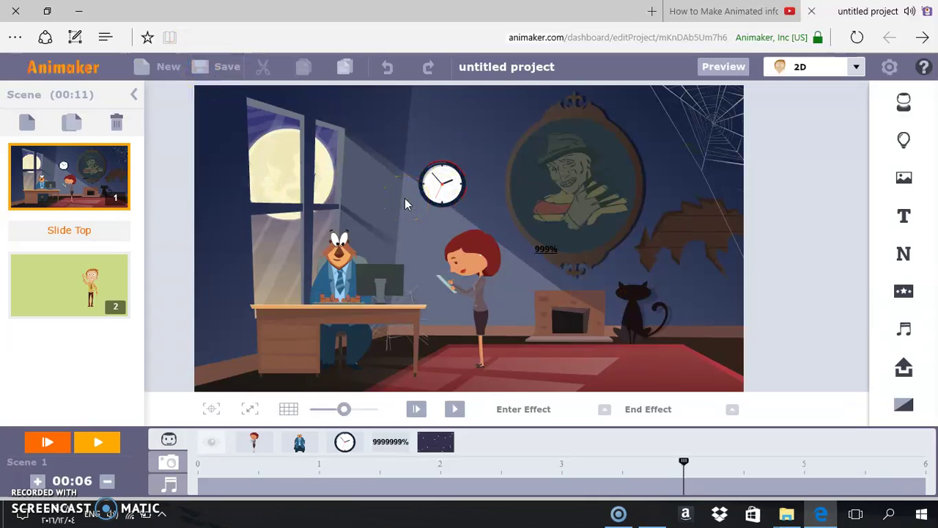
pyautogui.click(232, 192)
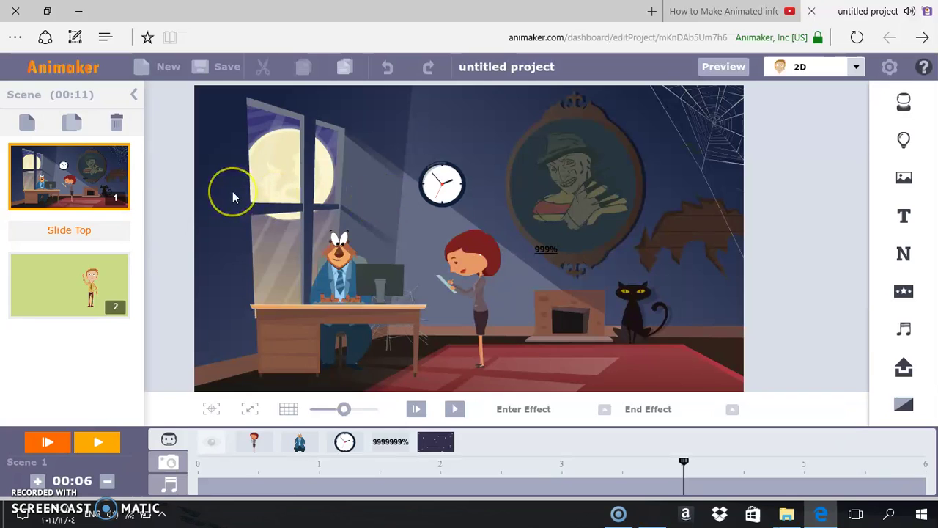
pyautogui.click(155, 345)
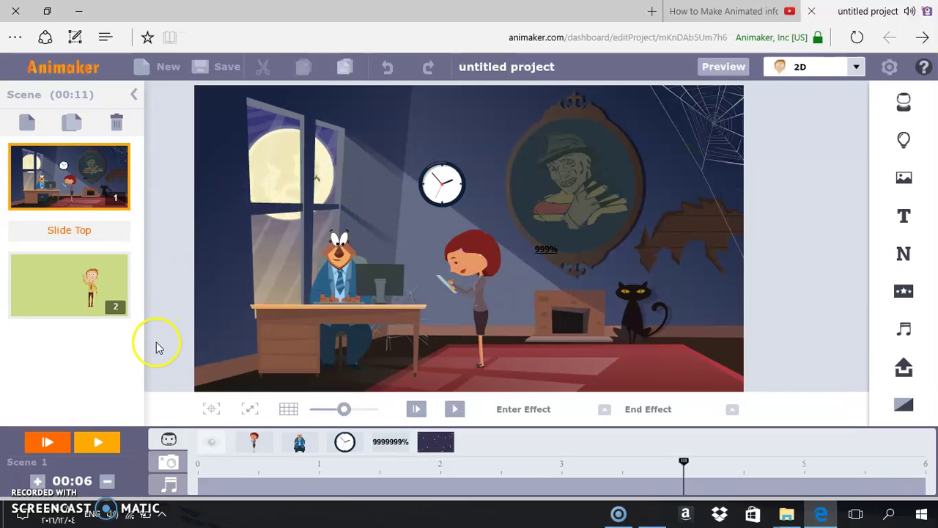